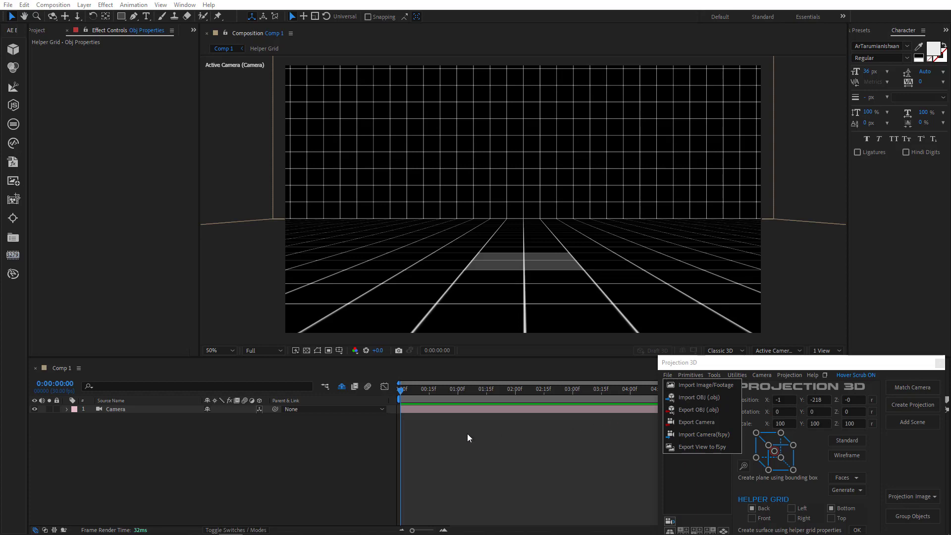
- Switch to Blender and add a cylinder mesh to the scene
click(357, 453)
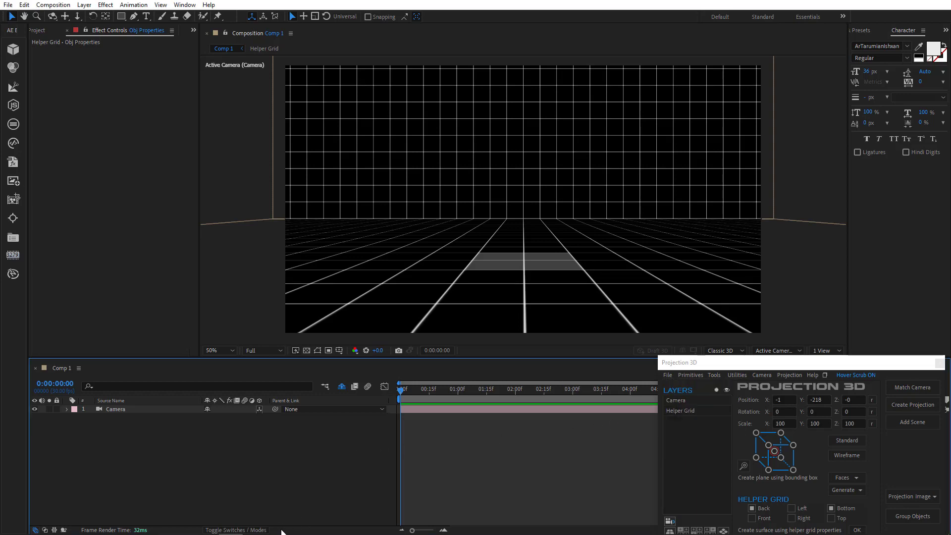
mouse_move(281, 533)
click(256, 526)
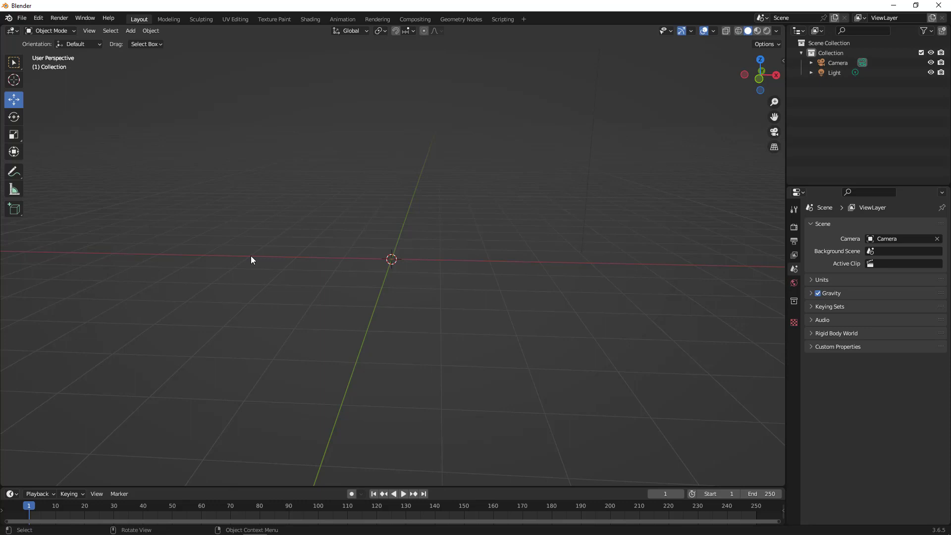
click(132, 31)
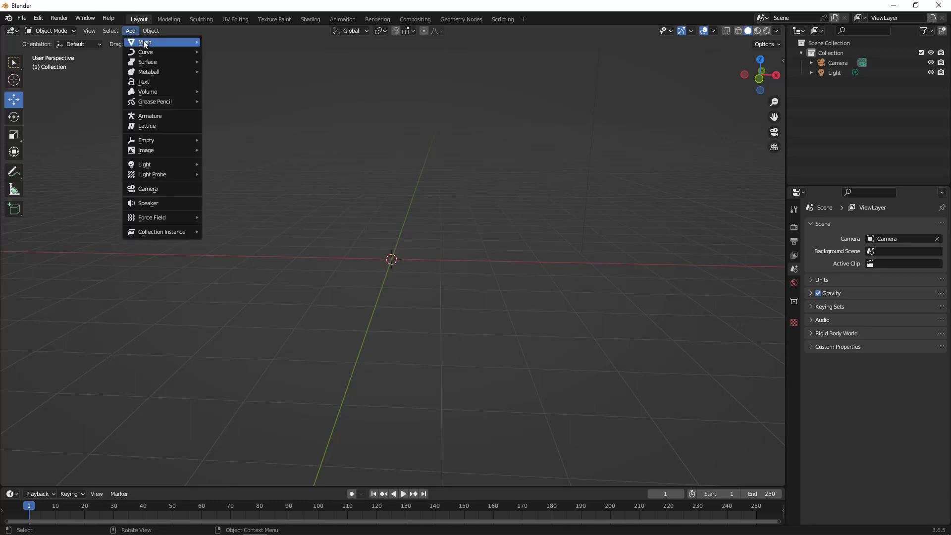
mouse_move(178, 42)
click(235, 92)
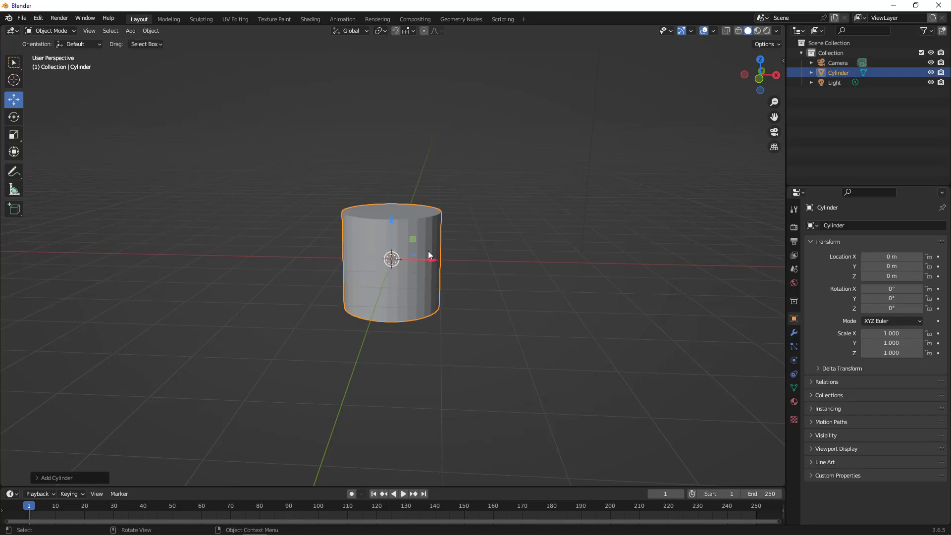
- Export the cylinder in Wavefront OBJ format as cylinder.obj in the Guide folder
click(425, 243)
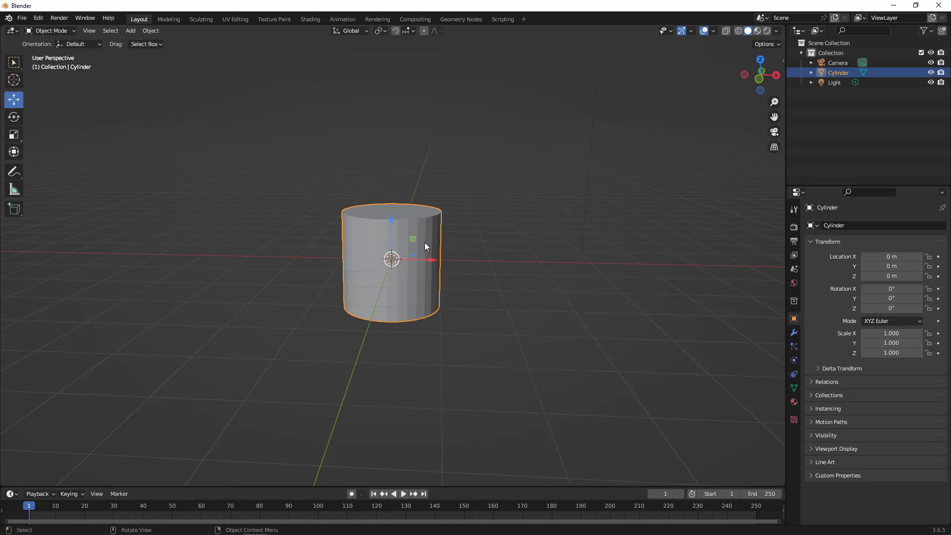
click(20, 19)
mouse_move(63, 162)
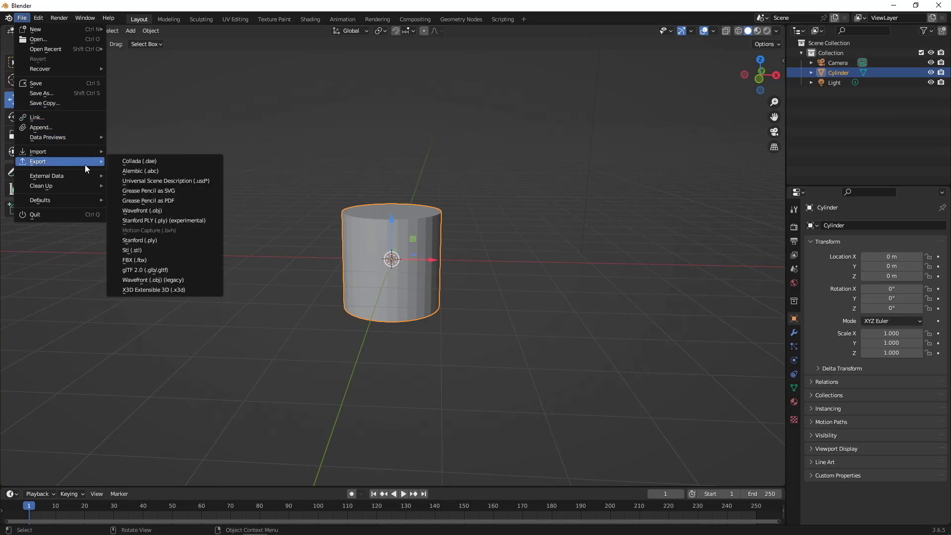
click(153, 211)
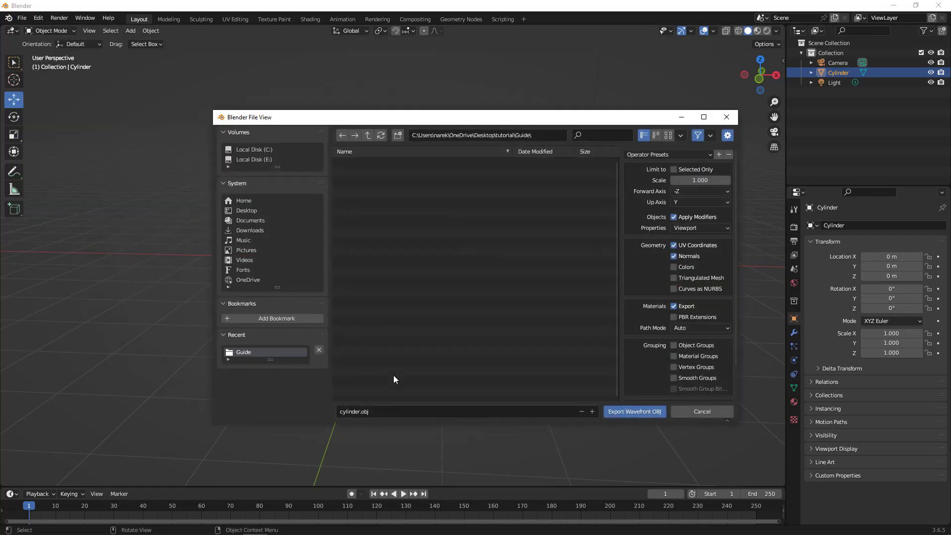
click(631, 412)
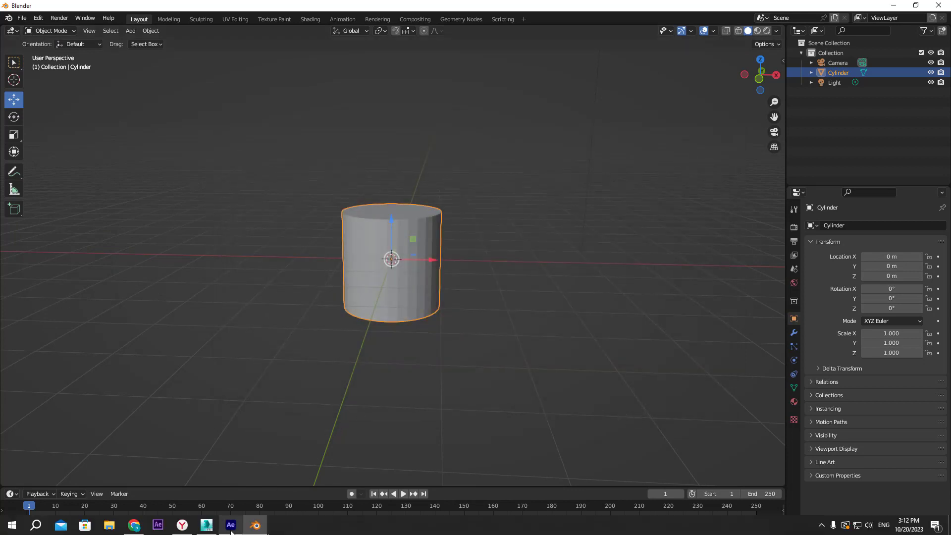
- Switch to After Effects, import cylinder.obj through Projection 3D at original size, and delete the imported layer
click(230, 524)
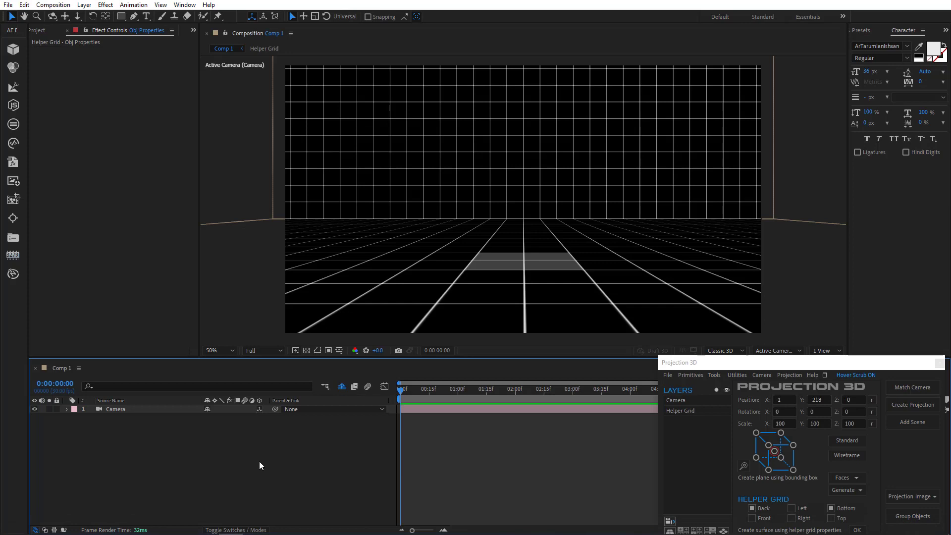
click(668, 376)
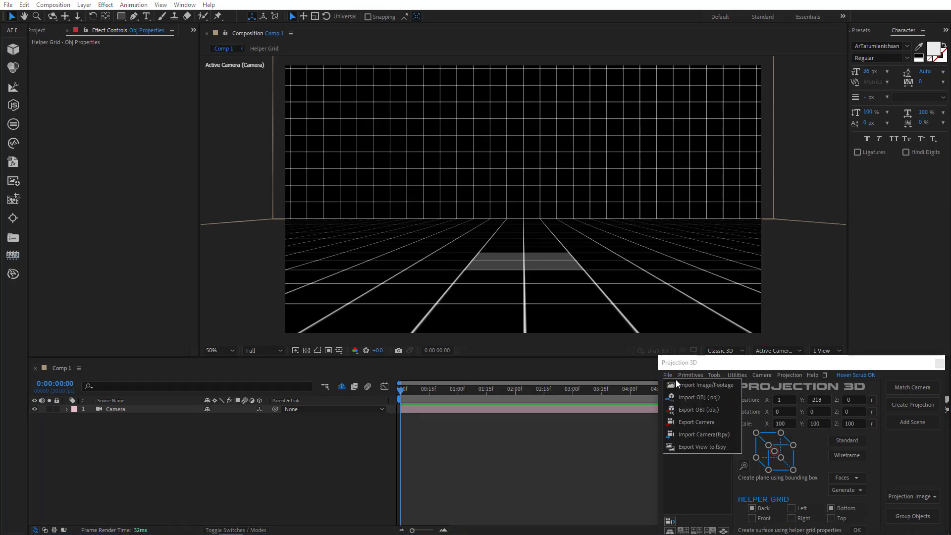
click(692, 397)
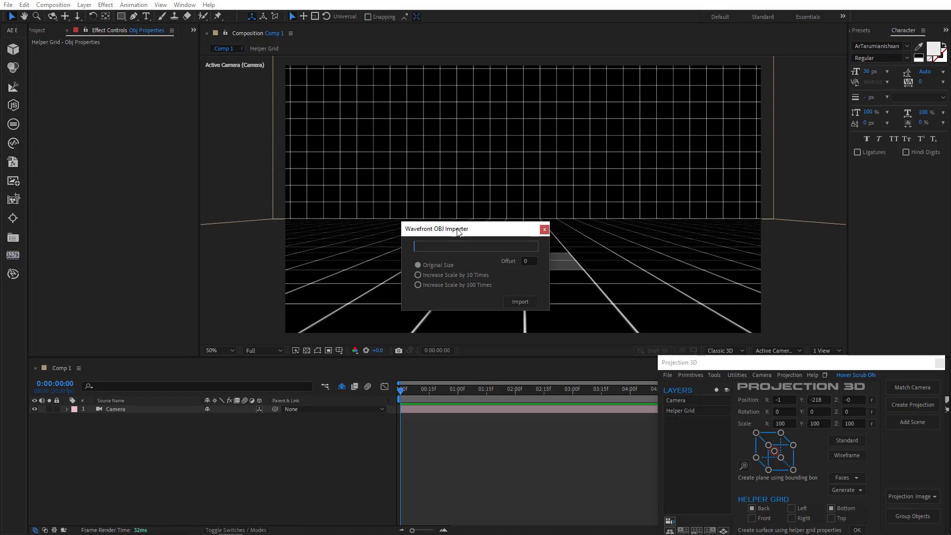
drag(458, 229, 701, 231)
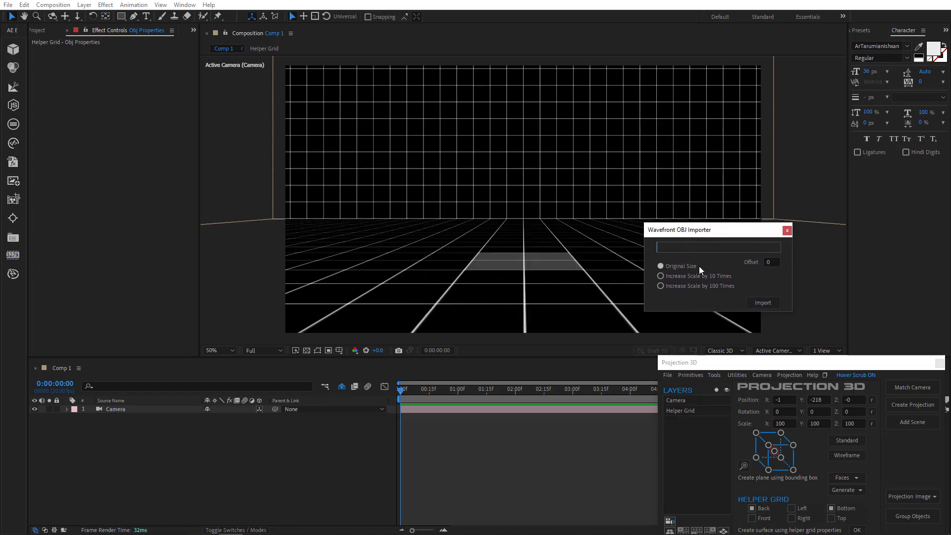
click(766, 304)
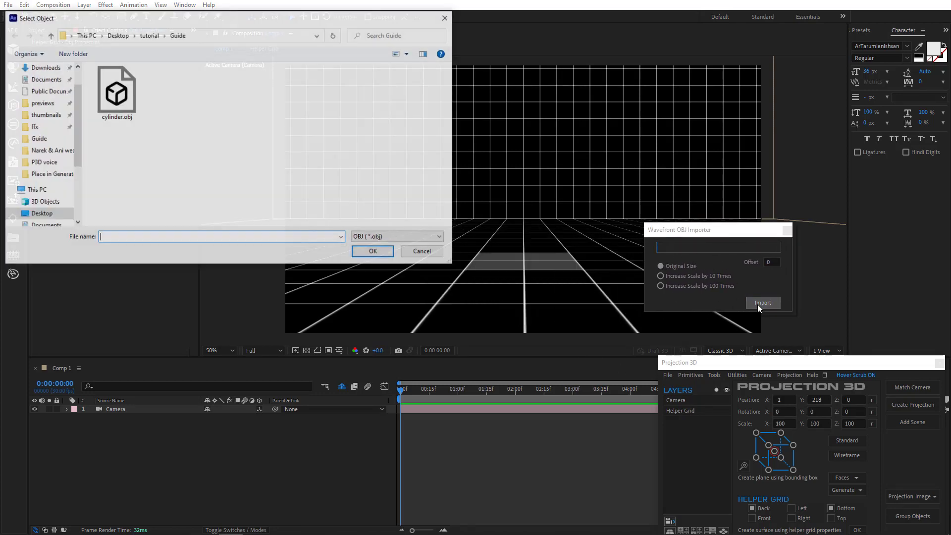
double_click(112, 105)
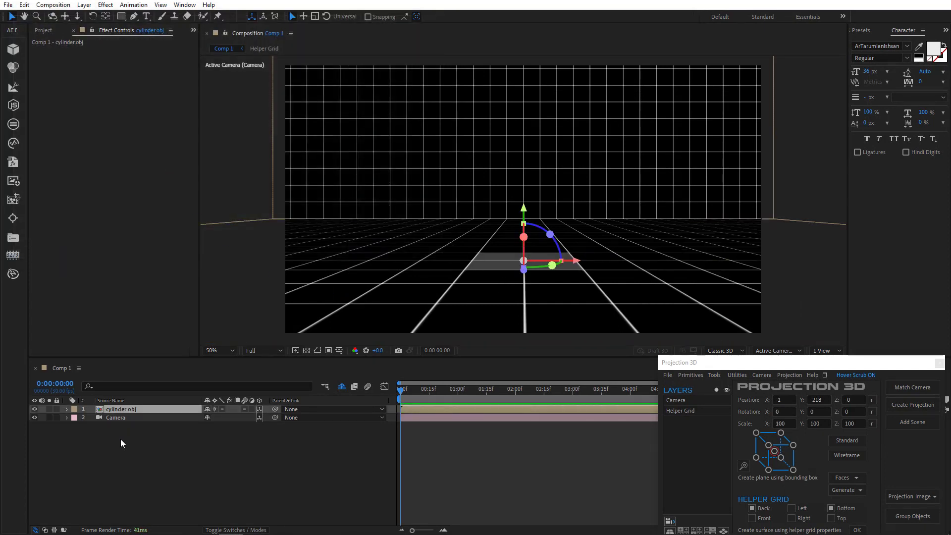
click(143, 411)
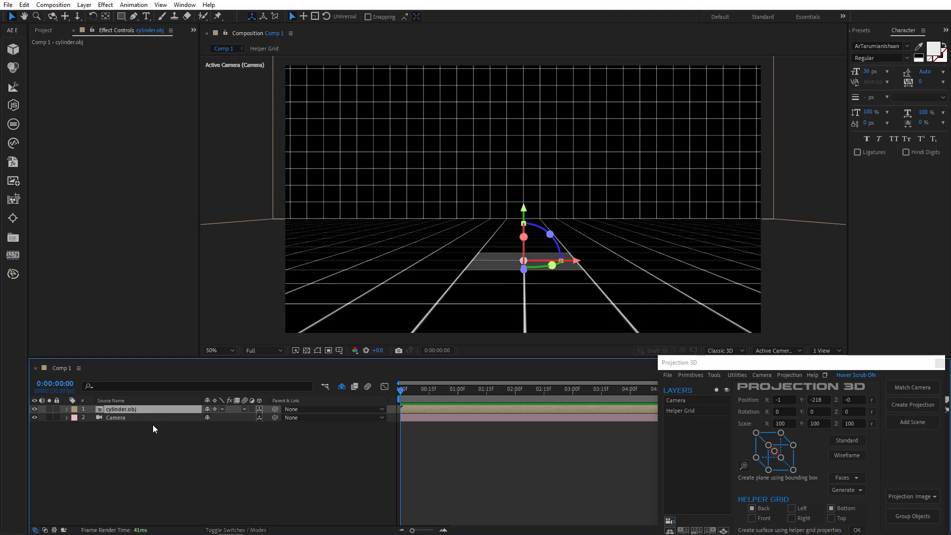
key(Delete)
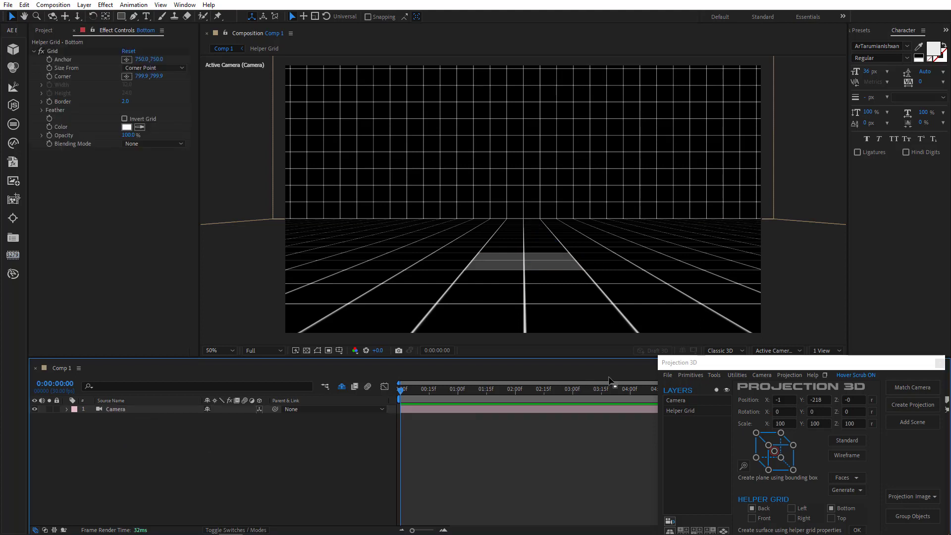
- Import cylinder.obj through Projection 3D with its scale increased by 100 times, and deselect the new layer
click(668, 376)
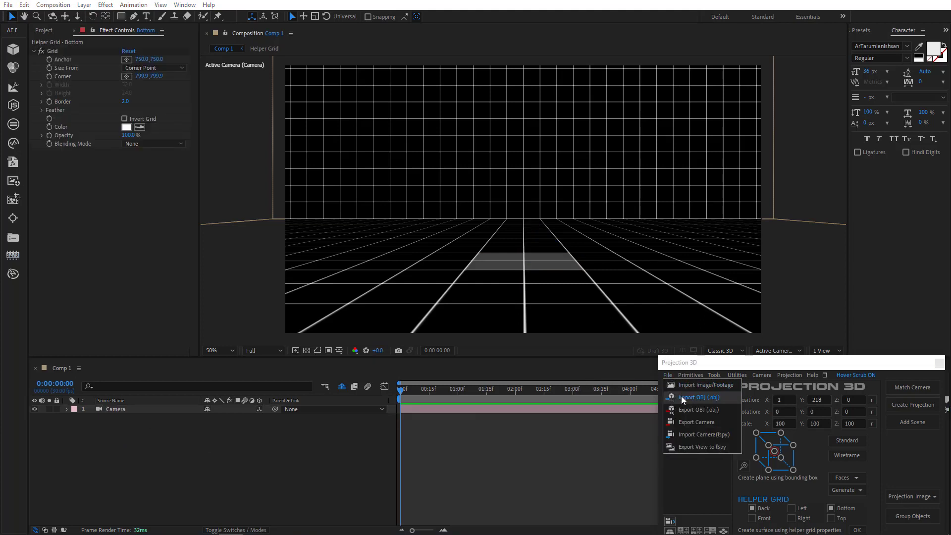
click(668, 392)
click(436, 286)
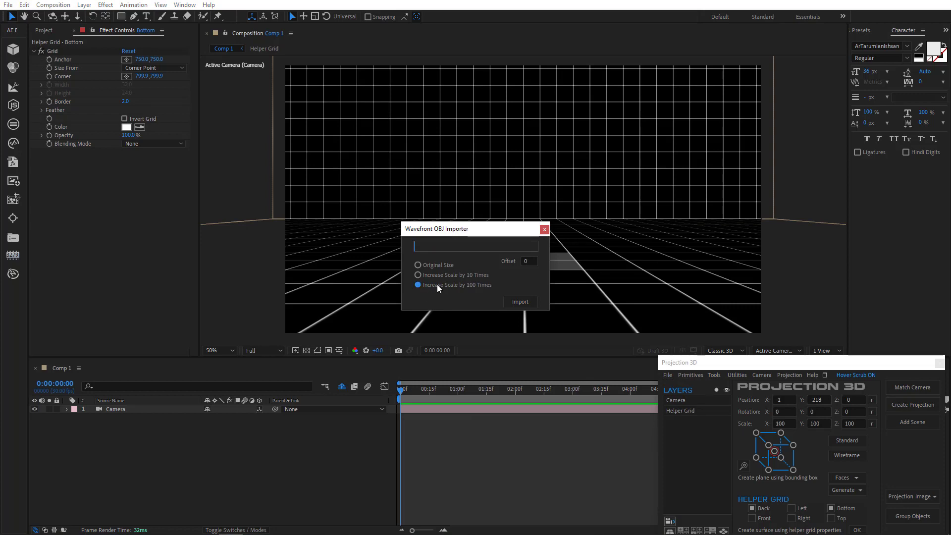
click(520, 302)
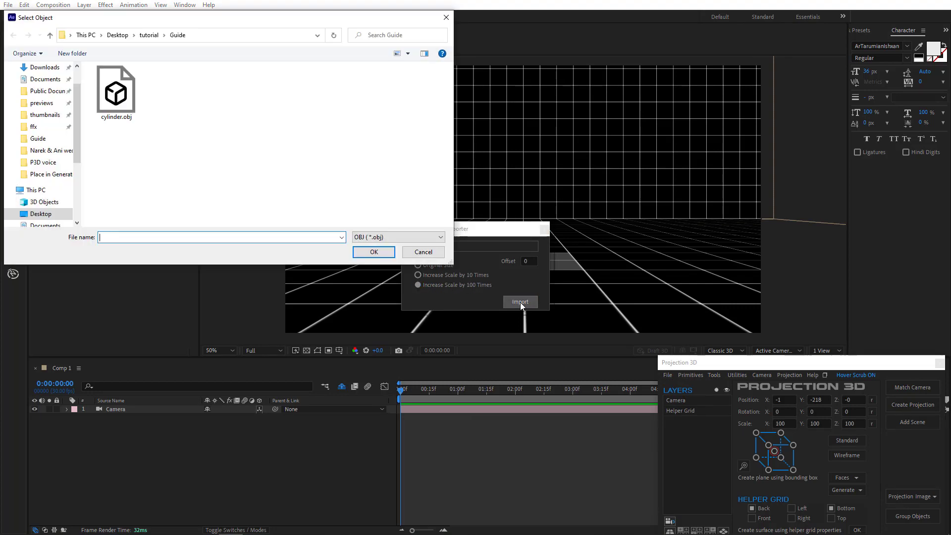
click(119, 101)
double_click(119, 102)
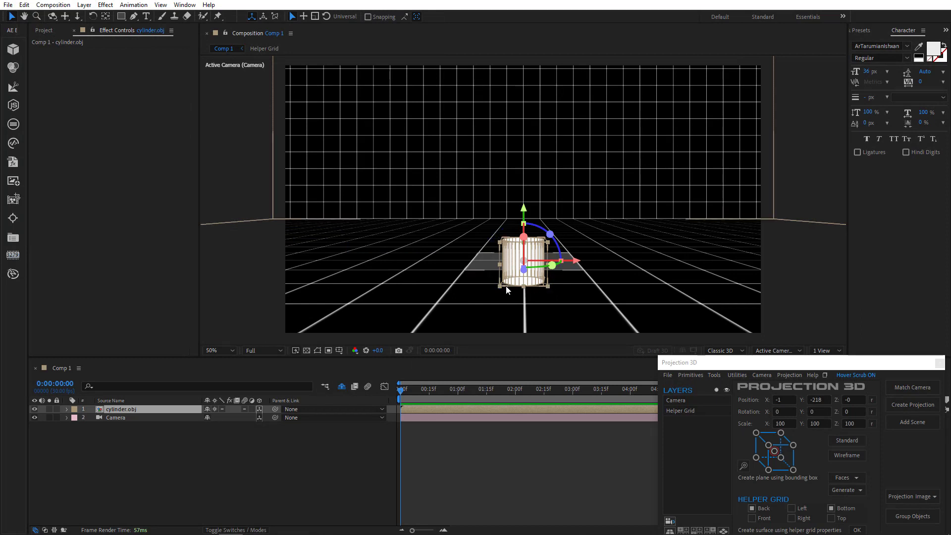
click(490, 298)
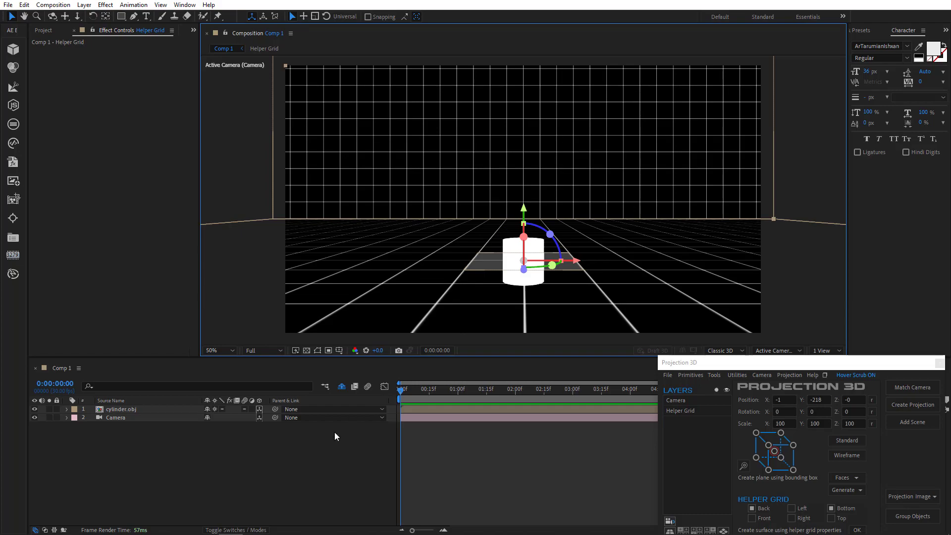
- Switch to Blender and move the cylinder along the X axis to about -5.1 m
mouse_move(217, 534)
click(255, 527)
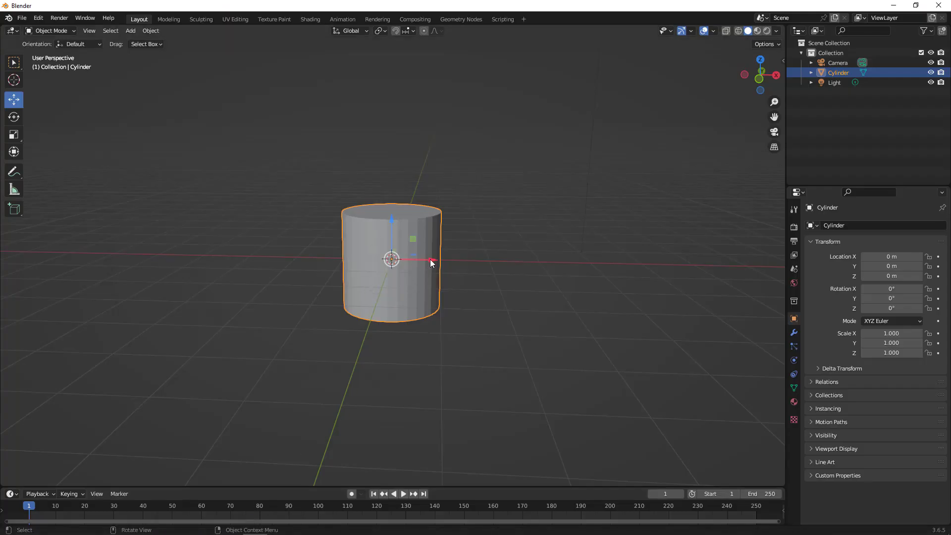
drag(432, 259, 194, 277)
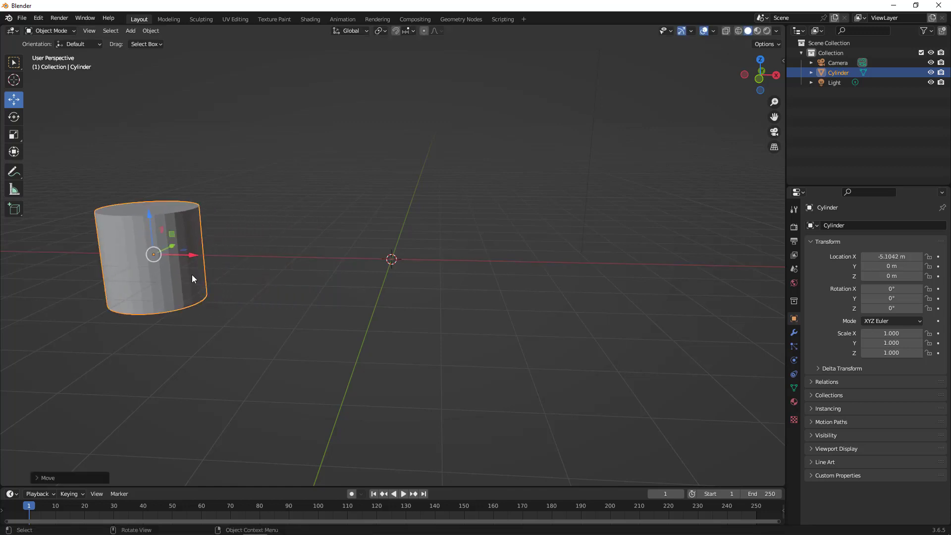
- Export the moved cylinder in Wavefront OBJ format, overwriting cylinder.obj in the Guide folder
click(22, 18)
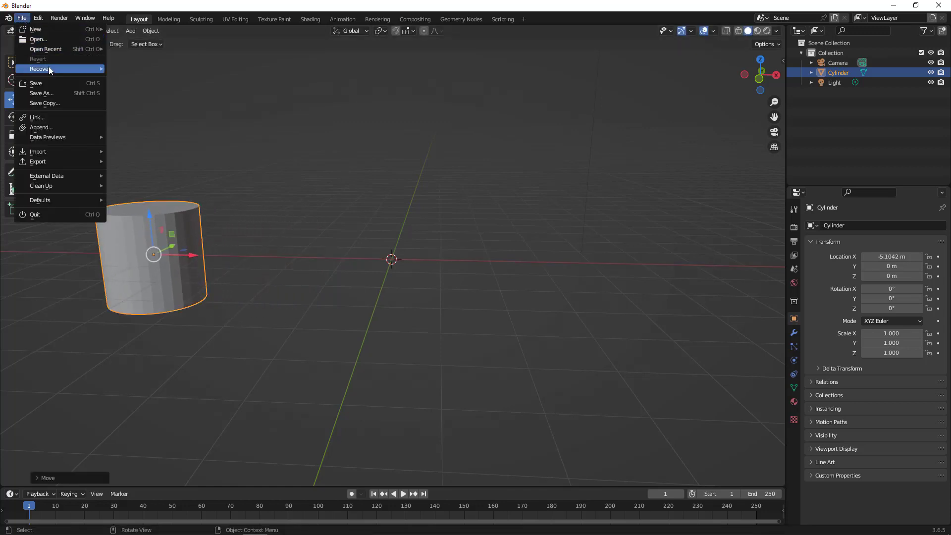
mouse_move(54, 164)
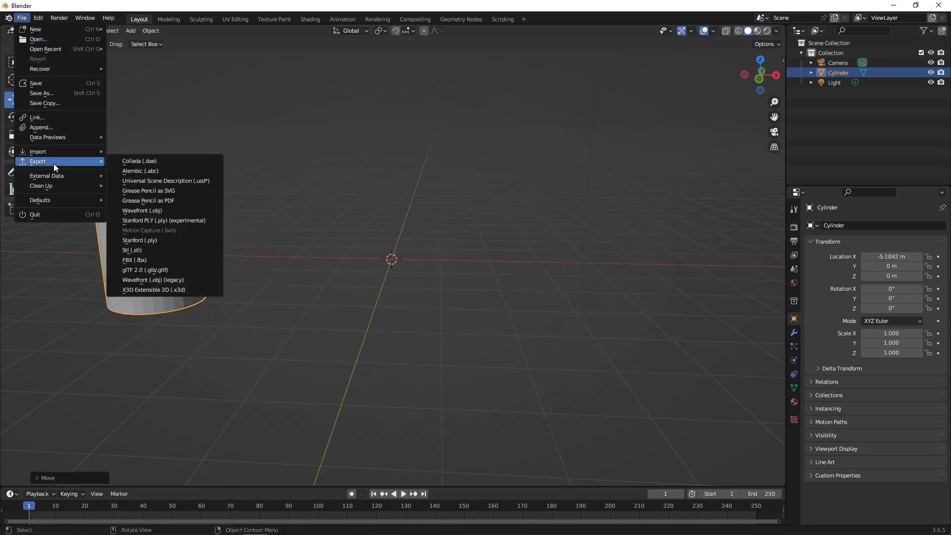
click(142, 210)
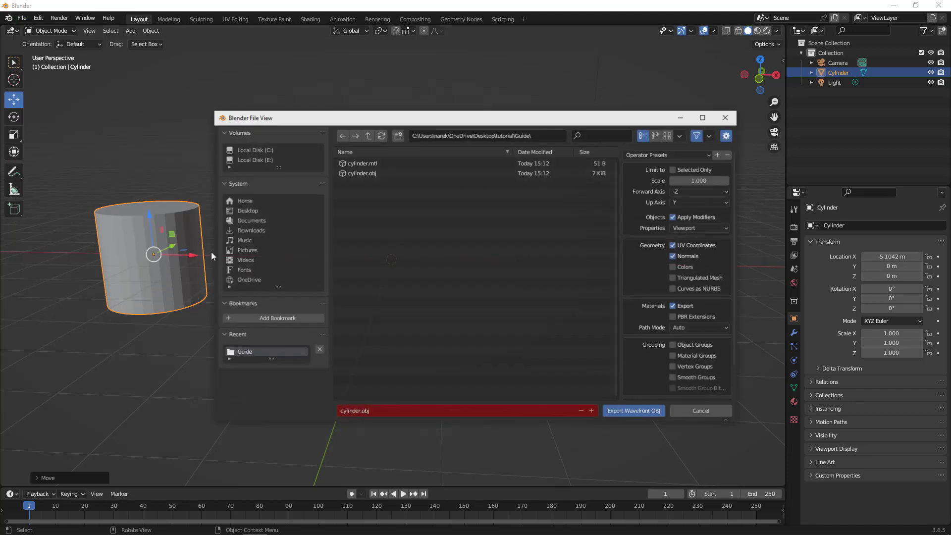
double_click(363, 173)
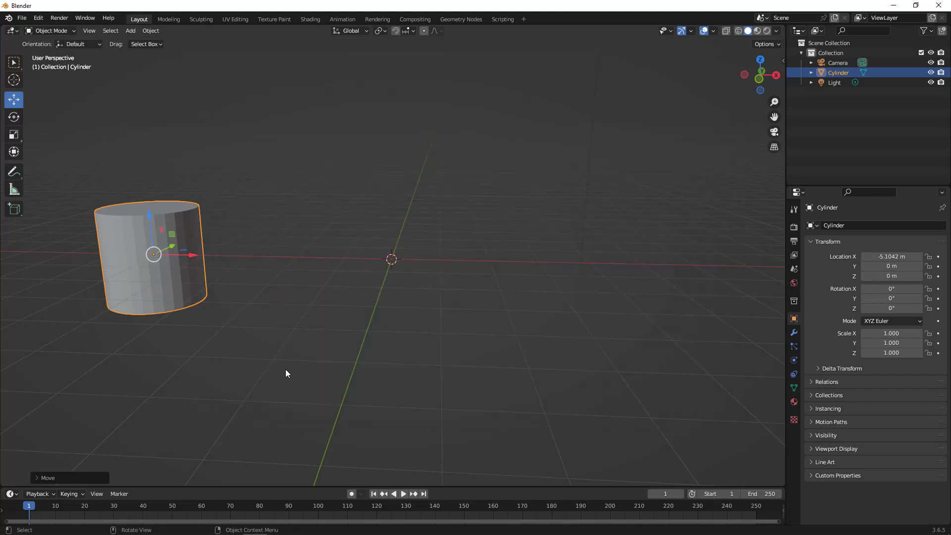
- Switch to After Effects and import the re-exported cylinder.obj with its scale increased by 100 times
click(231, 525)
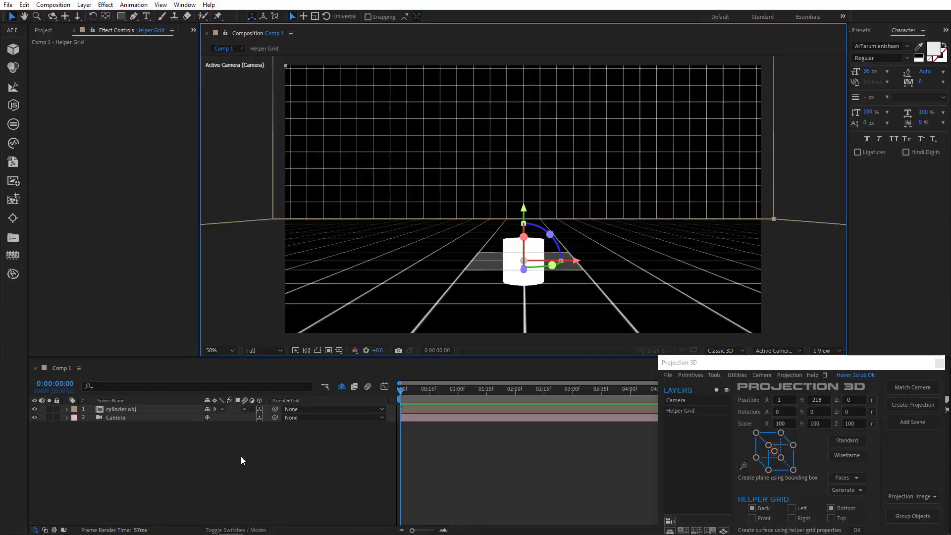
click(668, 375)
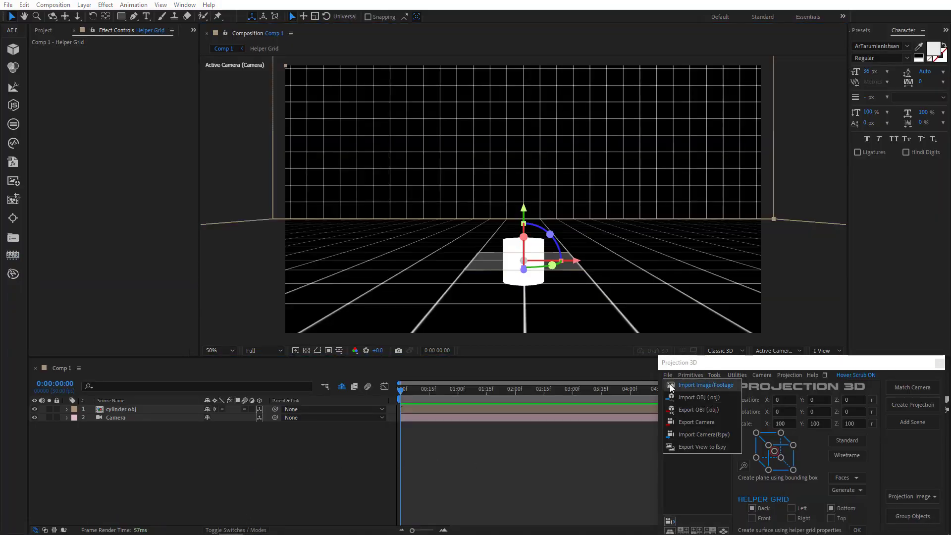
click(679, 393)
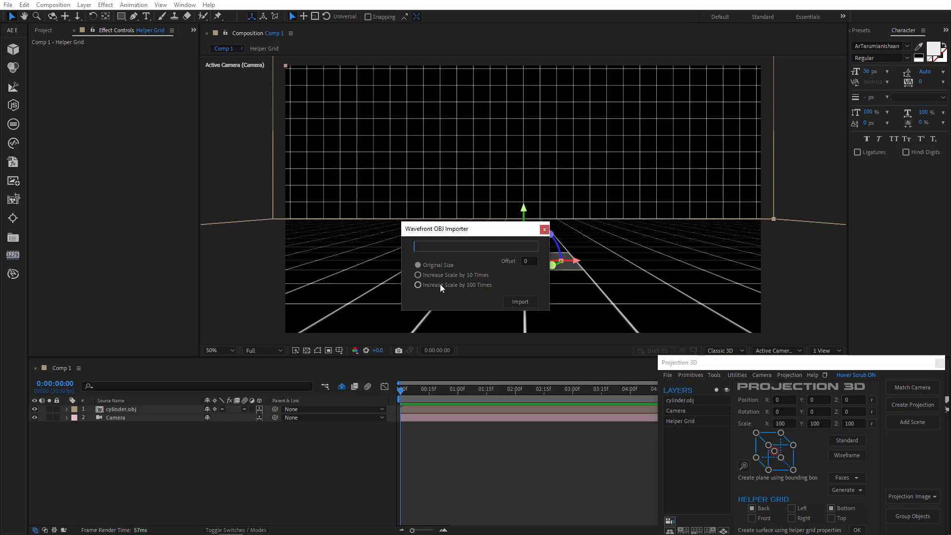
click(529, 300)
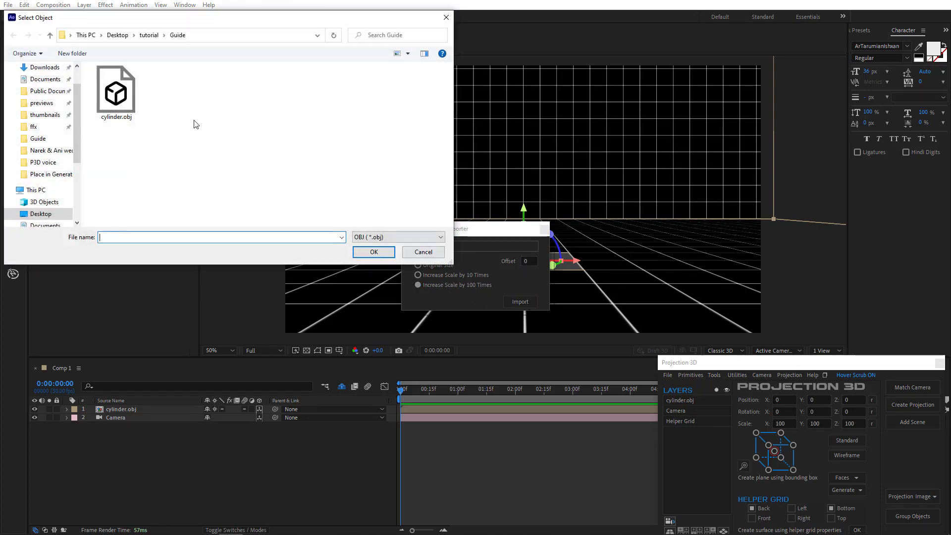
double_click(112, 106)
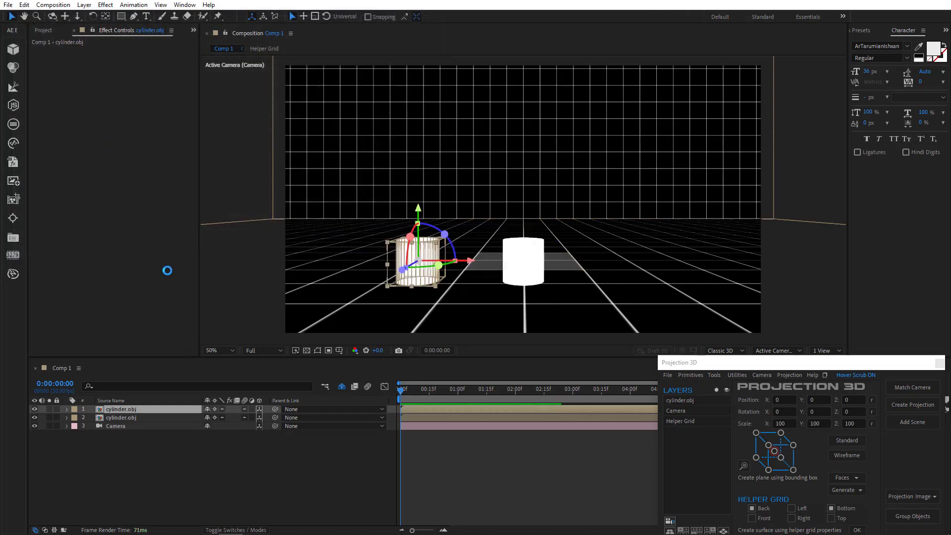
- Undo both cylinder.obj imports in Comp 1
click(222, 463)
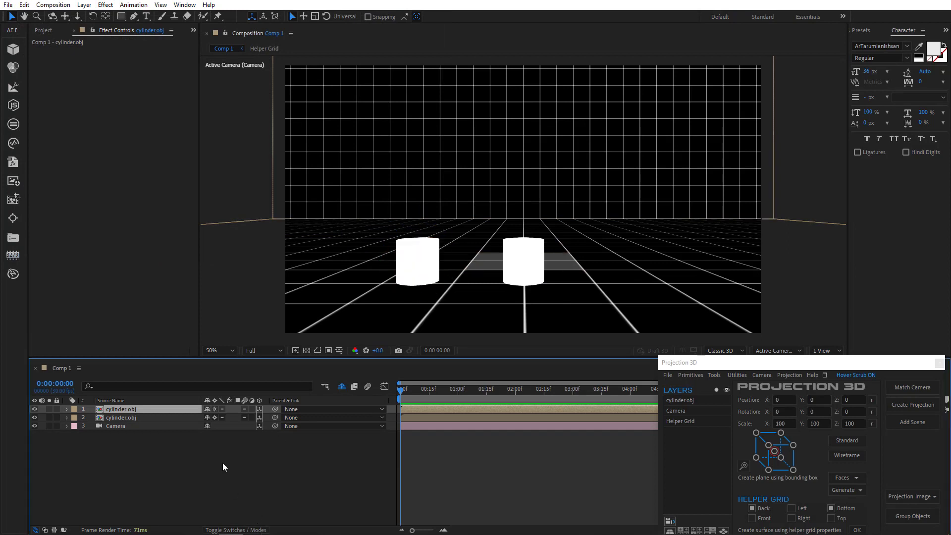
key(ctrl+z)
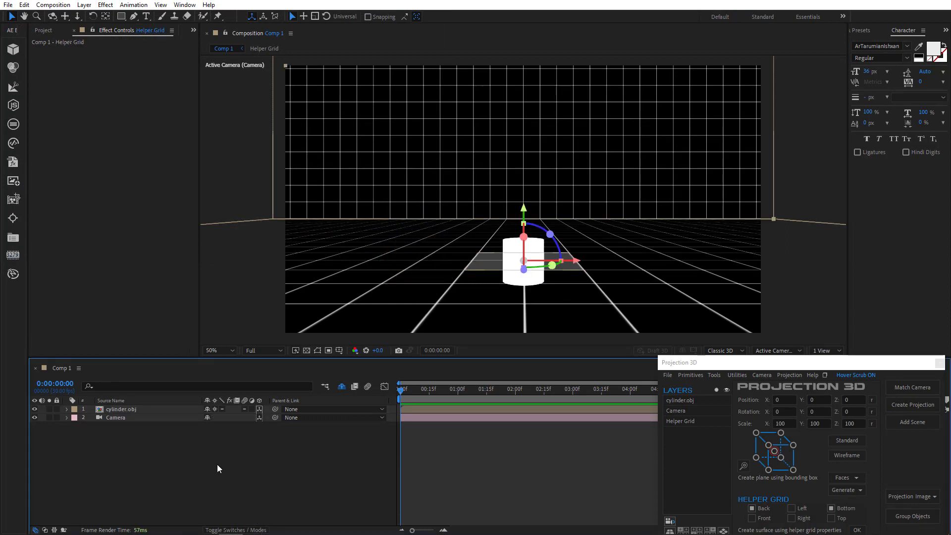
key(ctrl+z)
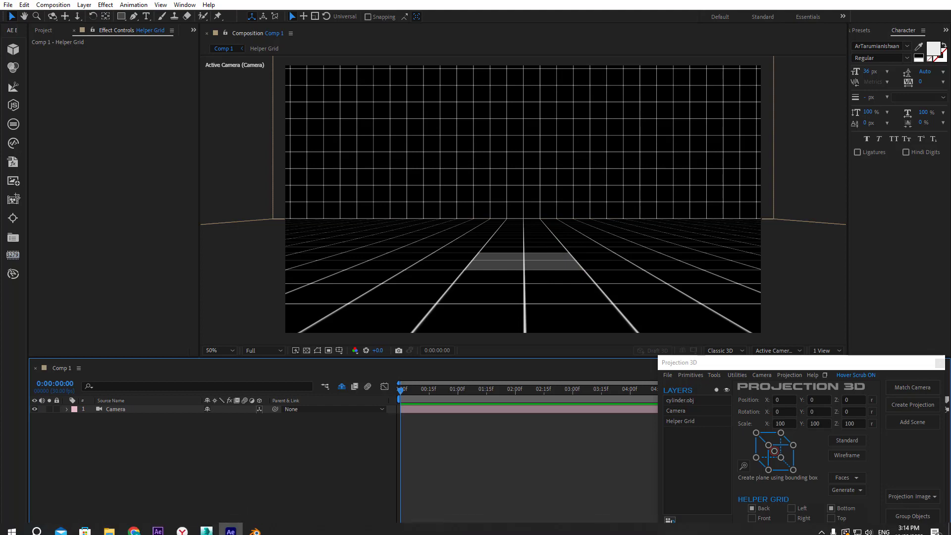
- Switch to 3ds Max and create a standard primitive teapot with a radius of about 71 at the grid centre in the Perspective view
click(213, 529)
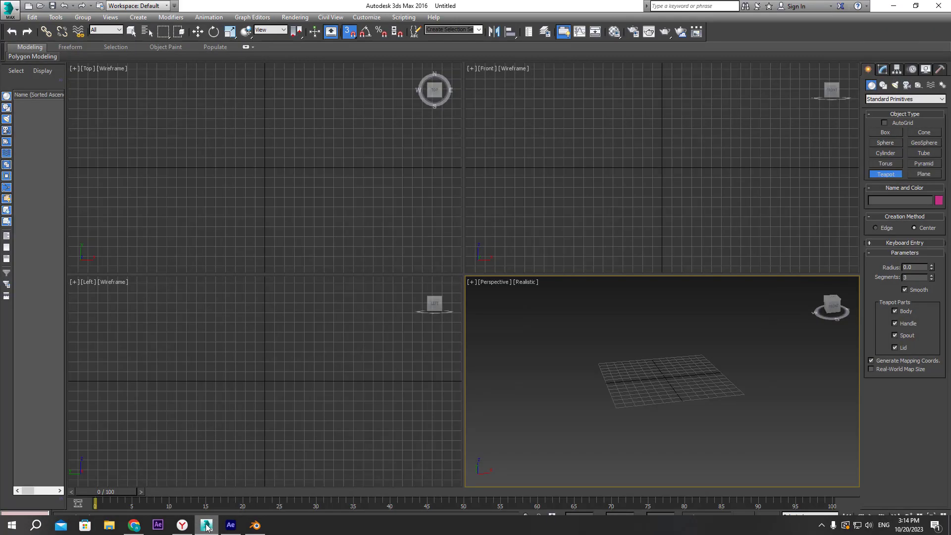
click(138, 17)
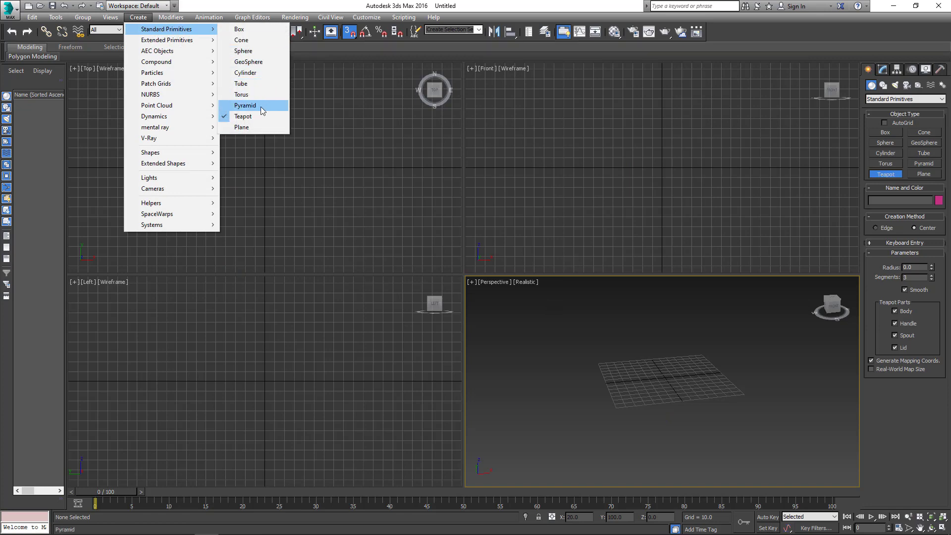
click(248, 116)
drag(667, 380, 724, 392)
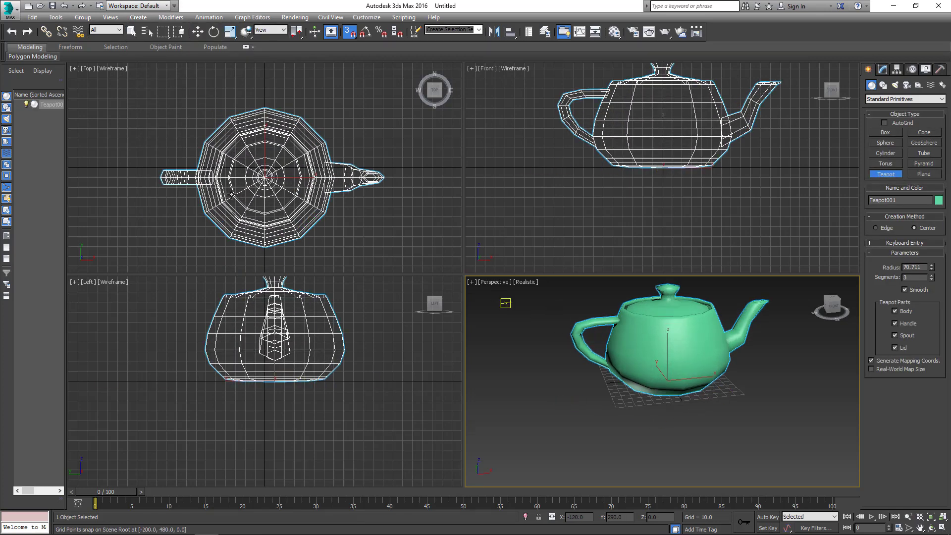
- Export the teapot in OBJ format as teapot to the Guide folder, keeping the export options at scale 1.0 with polygon faces
click(10, 9)
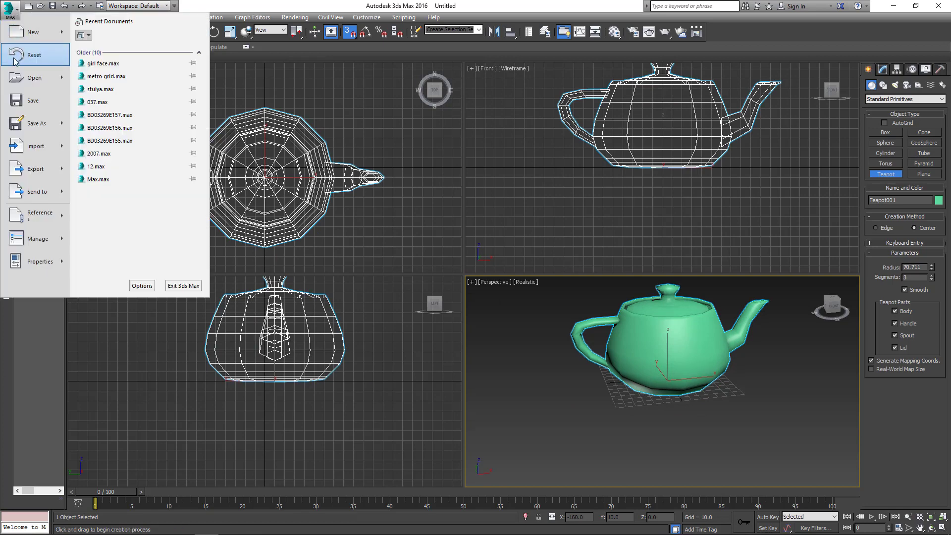
click(36, 172)
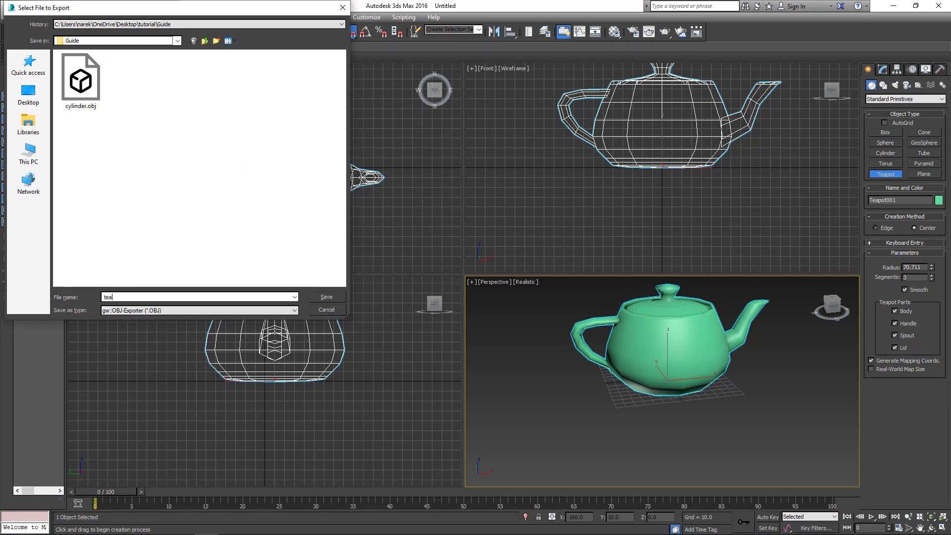
text(teapot)
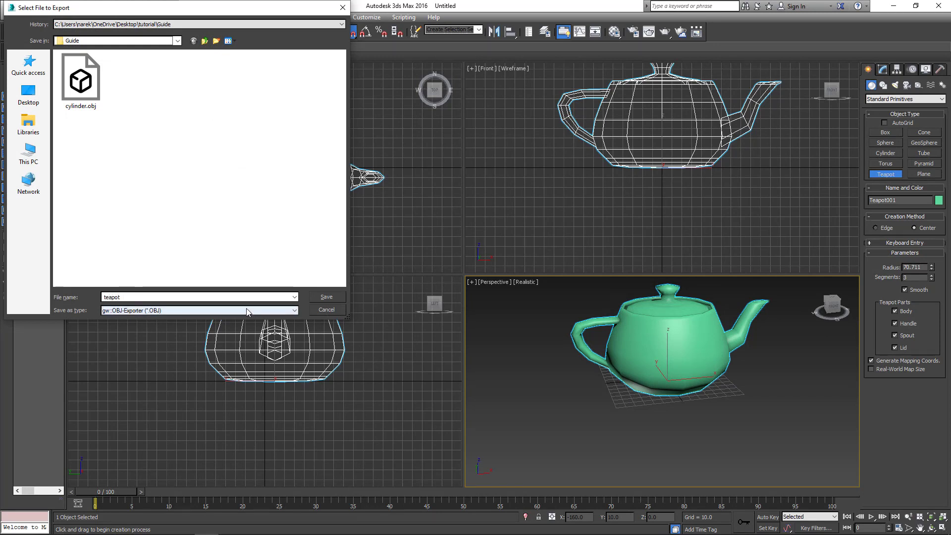
click(333, 298)
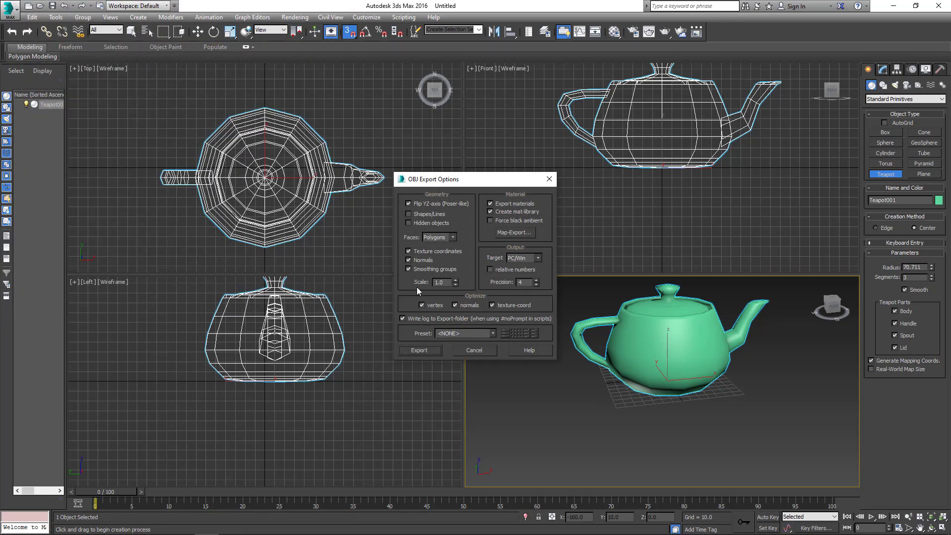
click(419, 350)
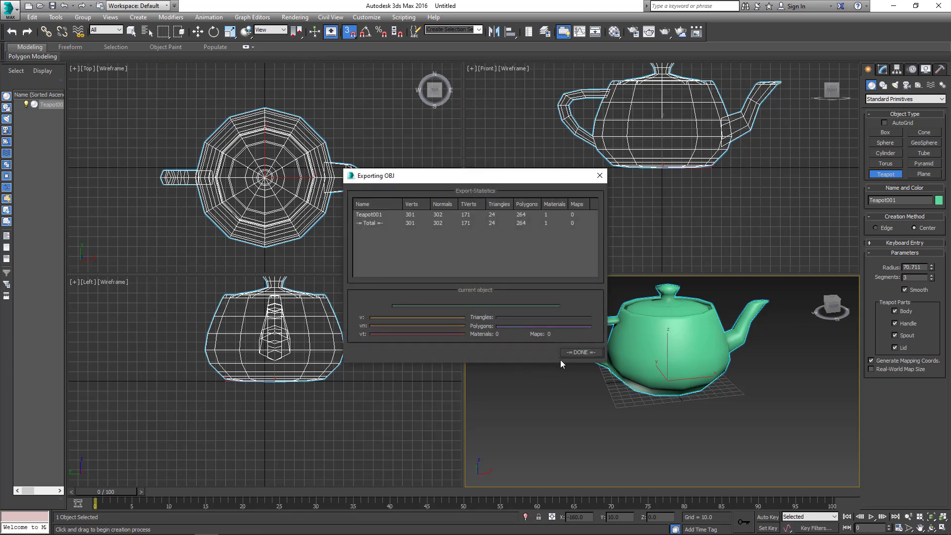
click(573, 353)
mouse_move(295, 532)
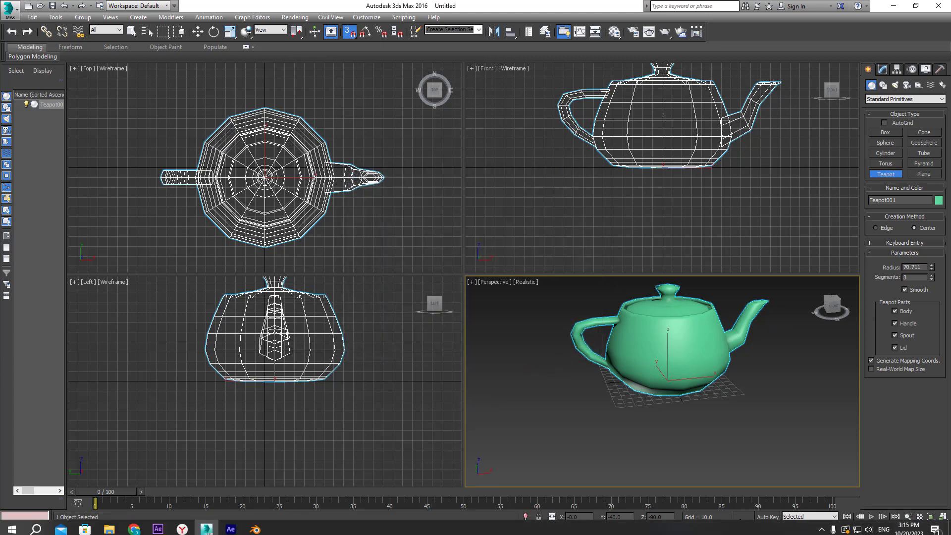
- Switch to After Effects and import teapot.obj with Projection 3D at its original size
click(231, 530)
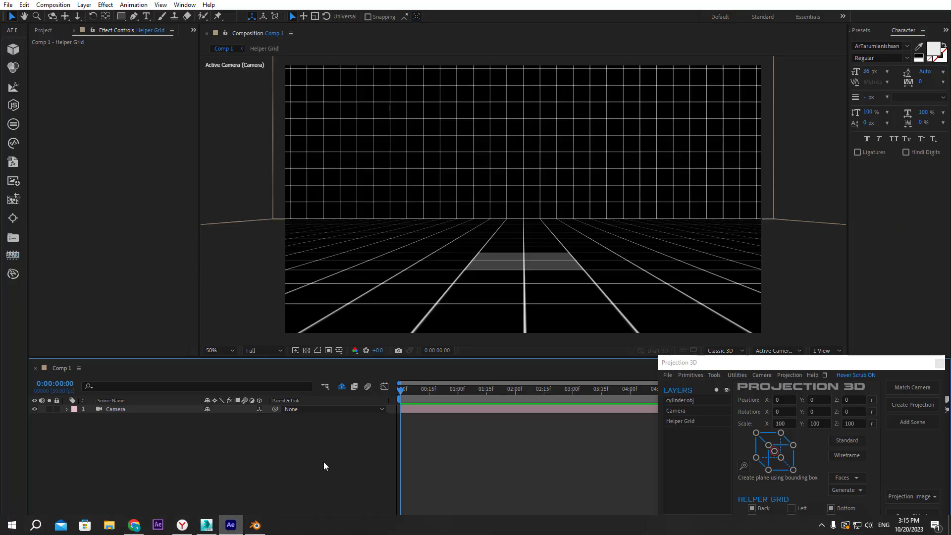
click(669, 375)
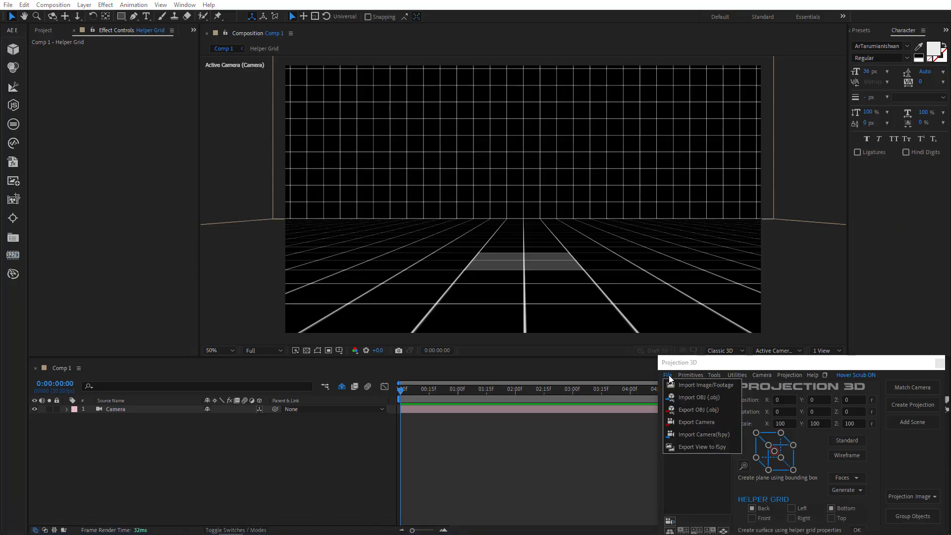
click(689, 394)
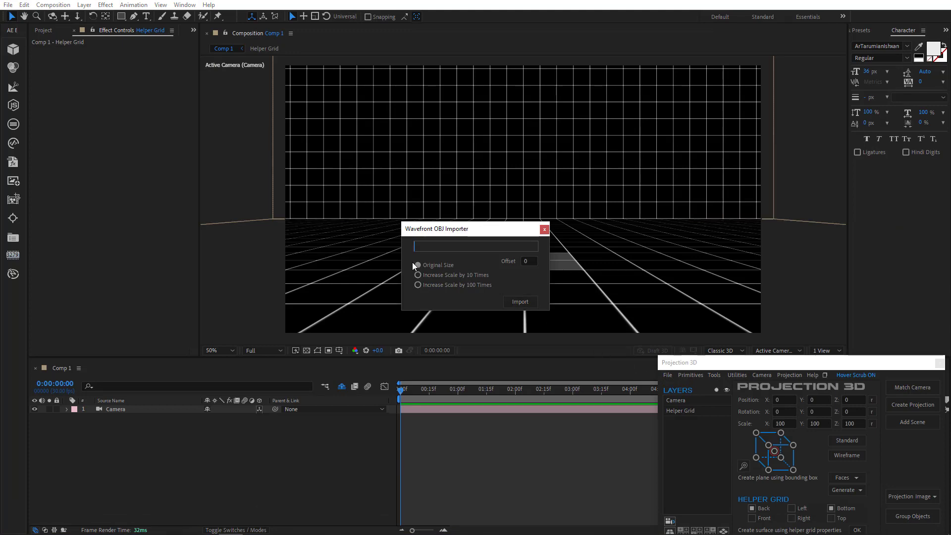
click(526, 302)
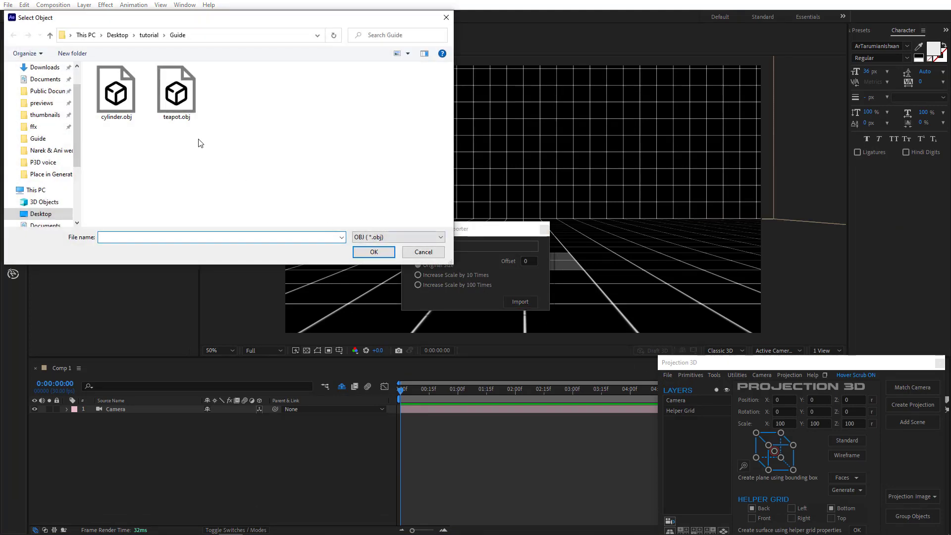
double_click(183, 96)
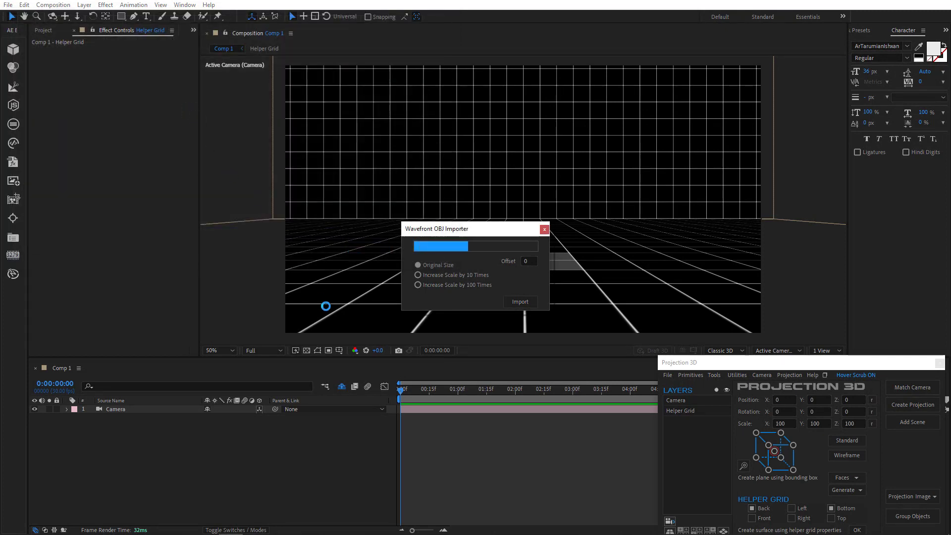
click(294, 446)
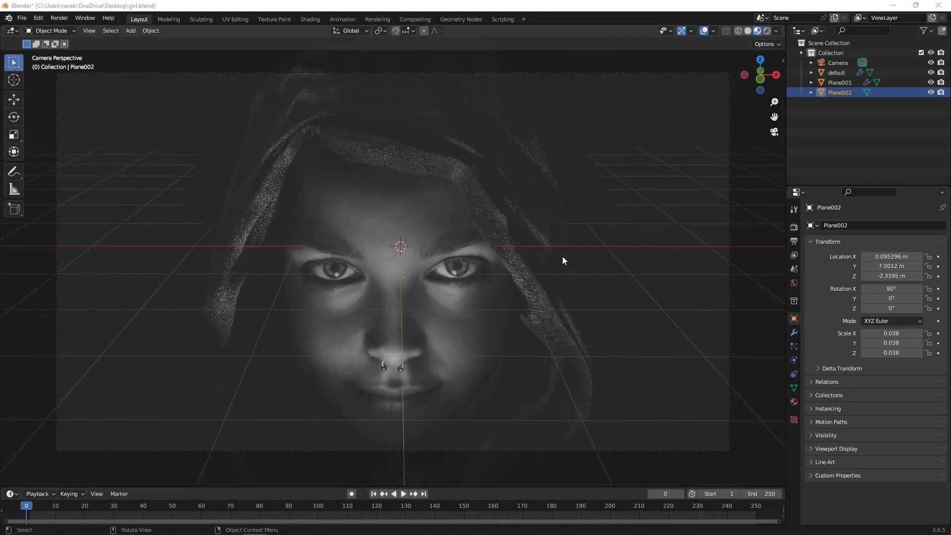
- Switch to Blender's girl.blend scene and export only the selected head mesh as head.obj in Wavefront OBJ format to the Guide folder
click(774, 132)
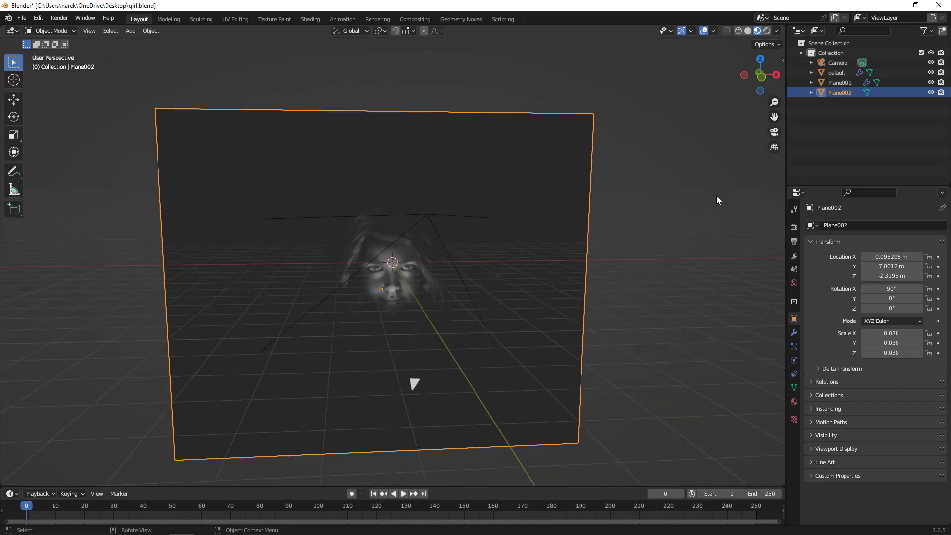
click(716, 196)
drag(414, 337, 595, 200)
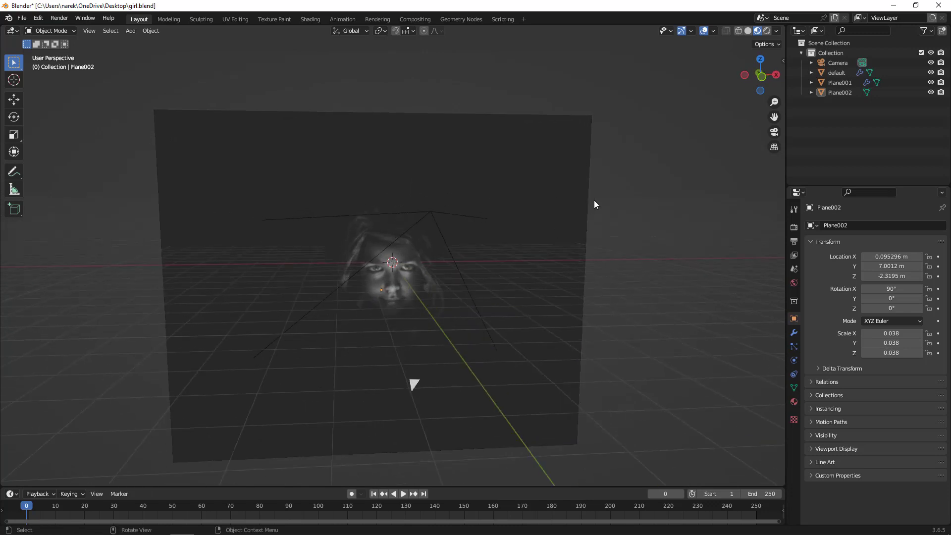
click(774, 132)
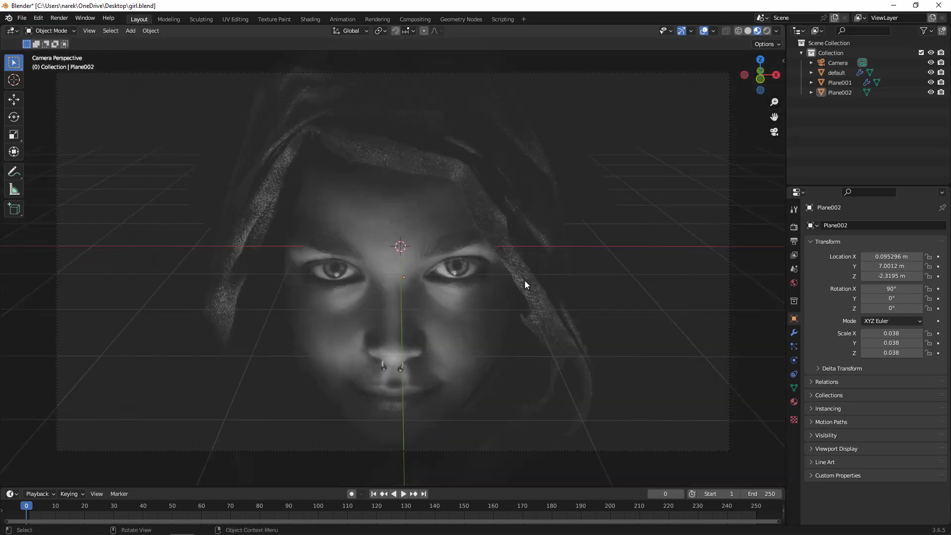
click(470, 311)
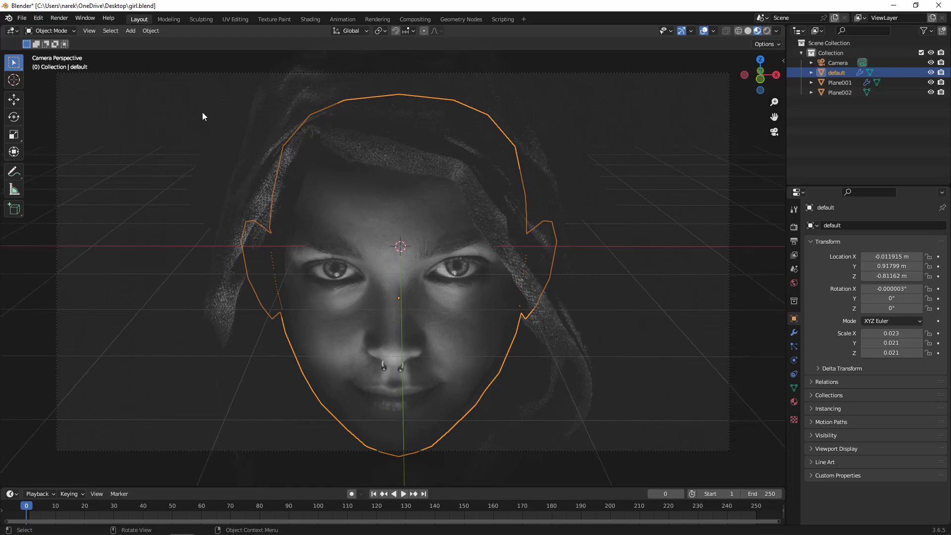
click(22, 21)
mouse_move(74, 163)
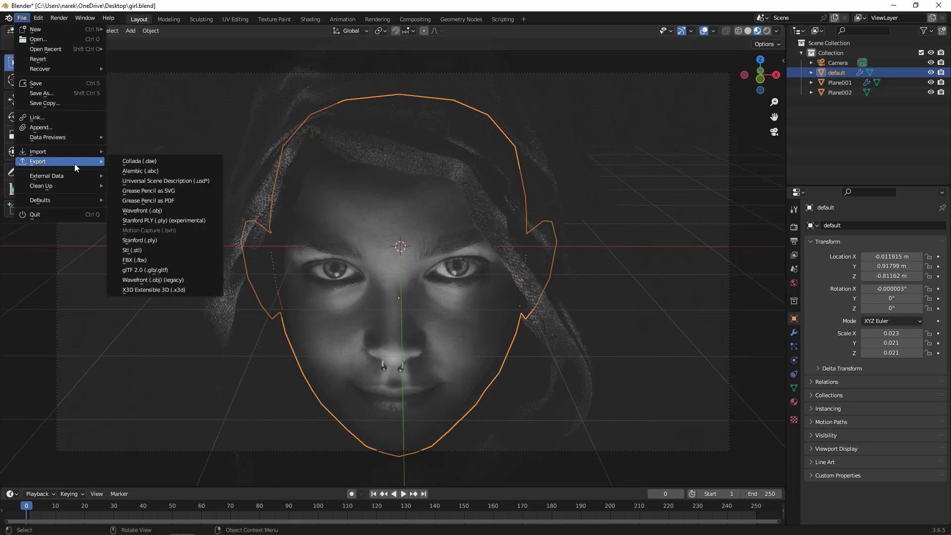
click(165, 210)
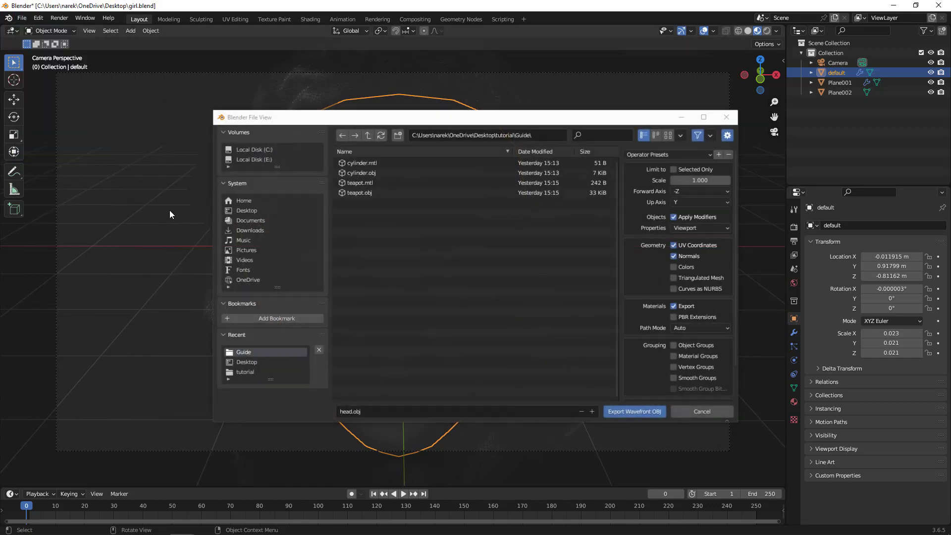
drag(572, 119, 550, 257)
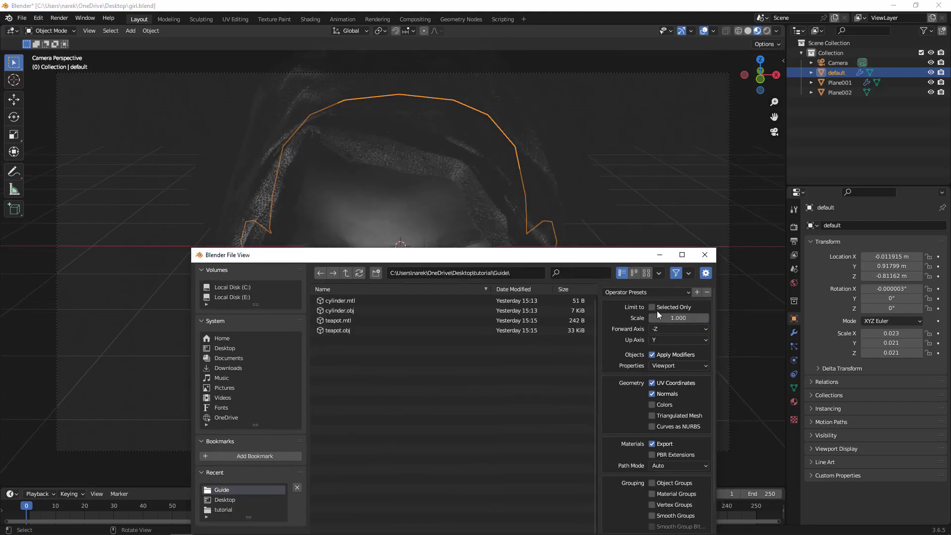
click(652, 307)
drag(635, 261, 629, 93)
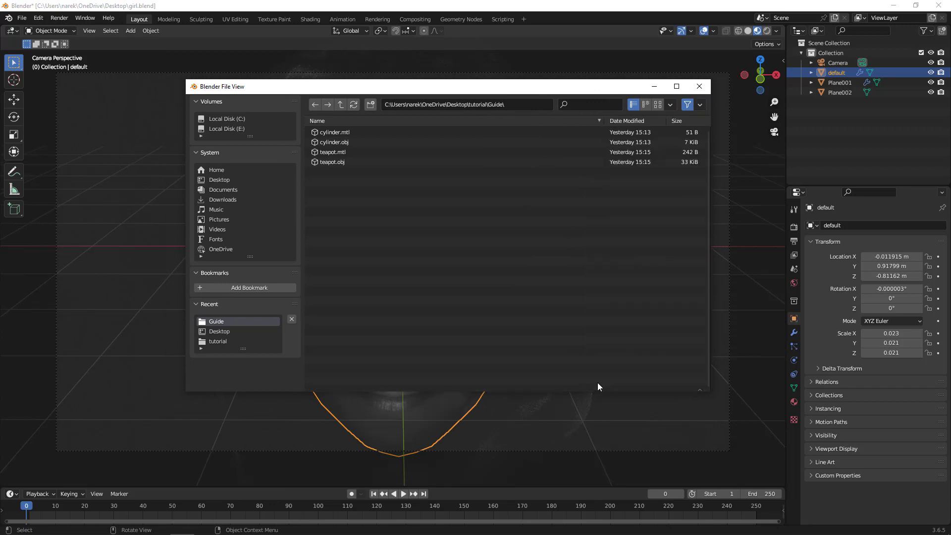
click(597, 382)
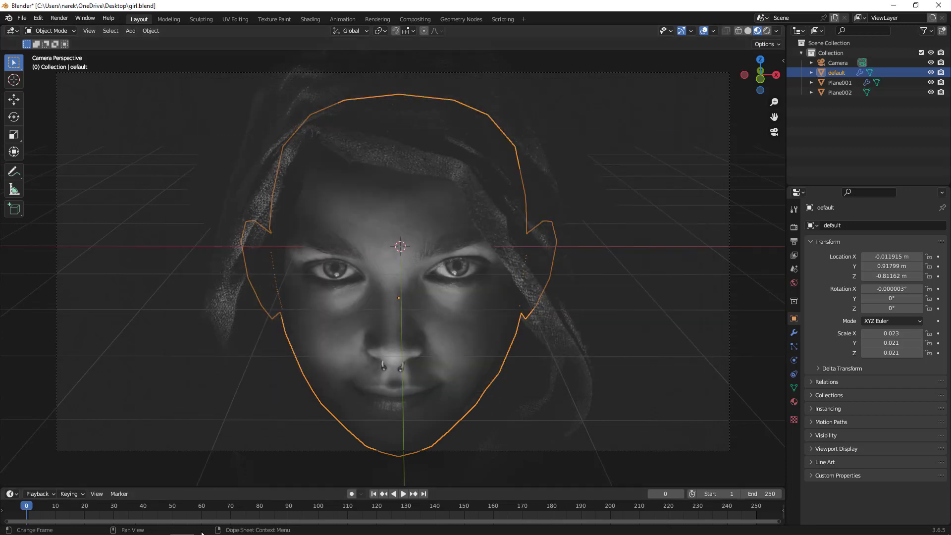
- Switch to After Effects and import head.obj with Projection 3D, increasing its scale by 100 times
click(207, 527)
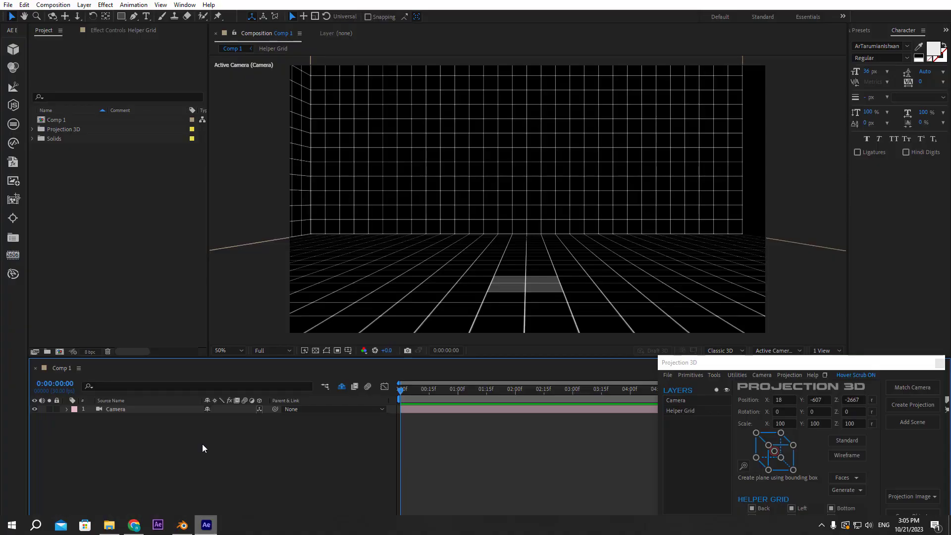
click(668, 375)
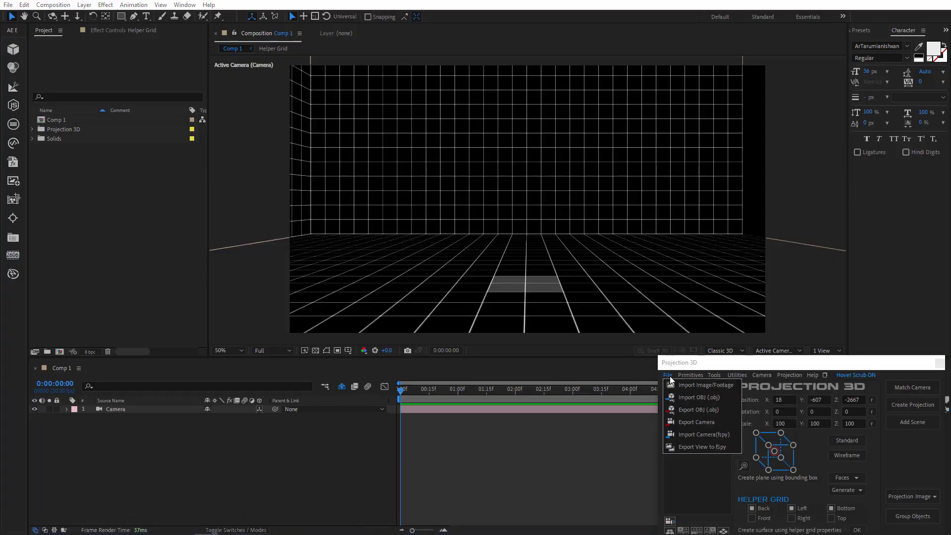
click(684, 398)
click(472, 284)
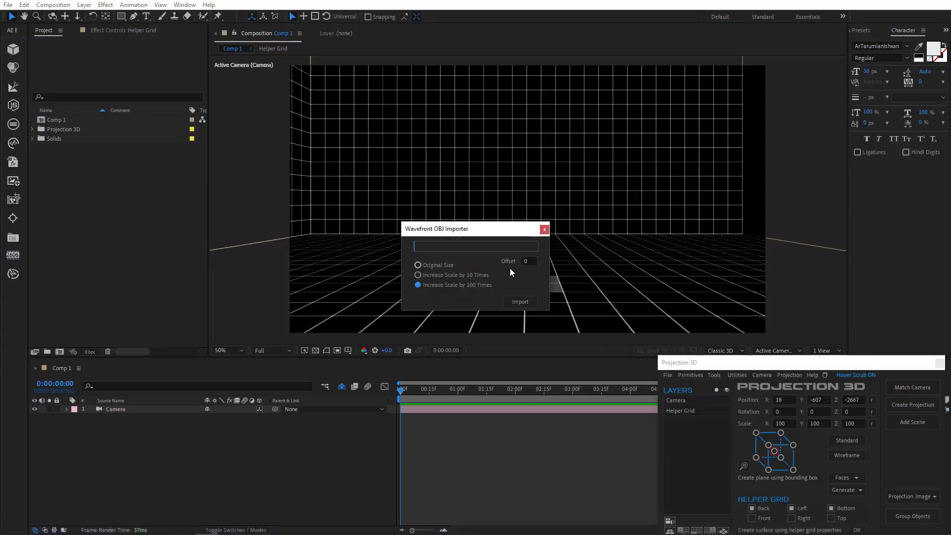
click(520, 301)
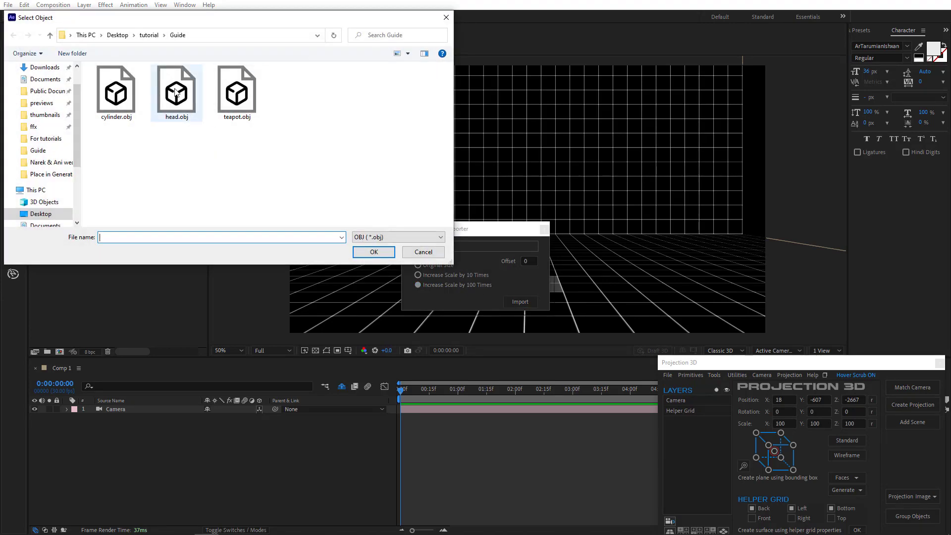
double_click(176, 92)
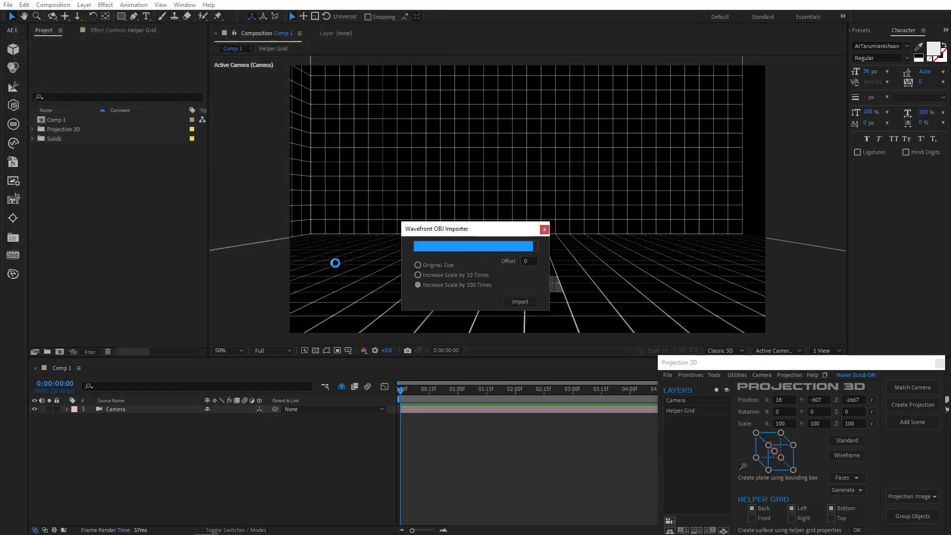
click(262, 439)
- Scale the head.obj layer in Comp 1 up to about 422% on all axes
click(128, 412)
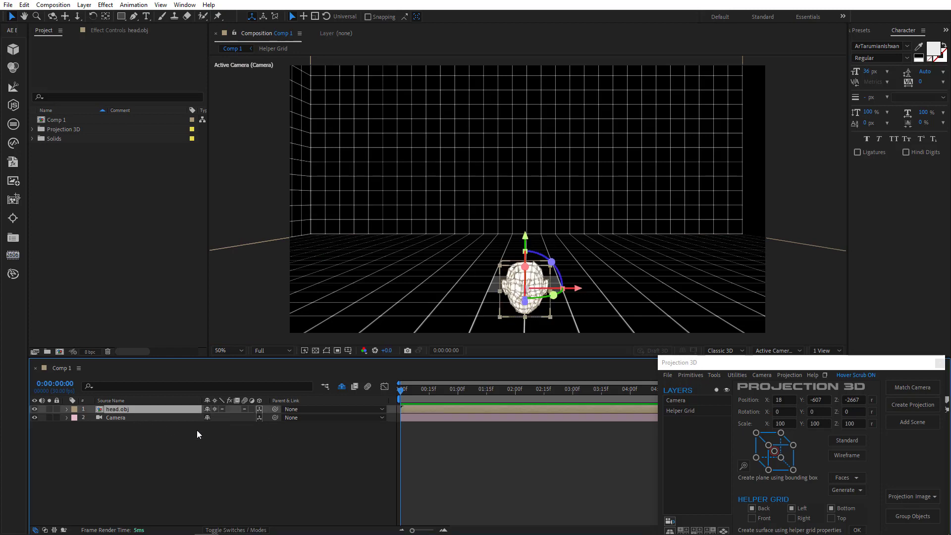
key(s)
drag(220, 419, 346, 421)
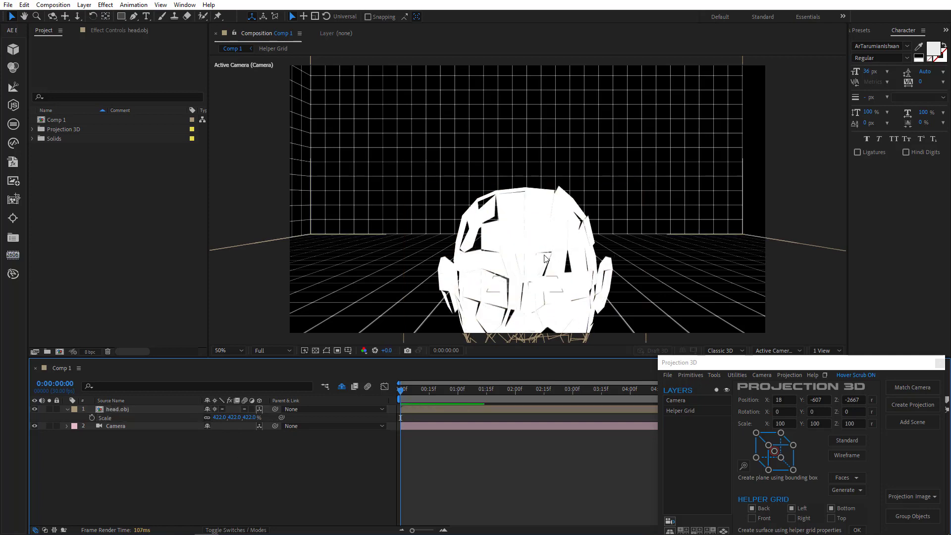
key(h)
drag(545, 249, 545, 200)
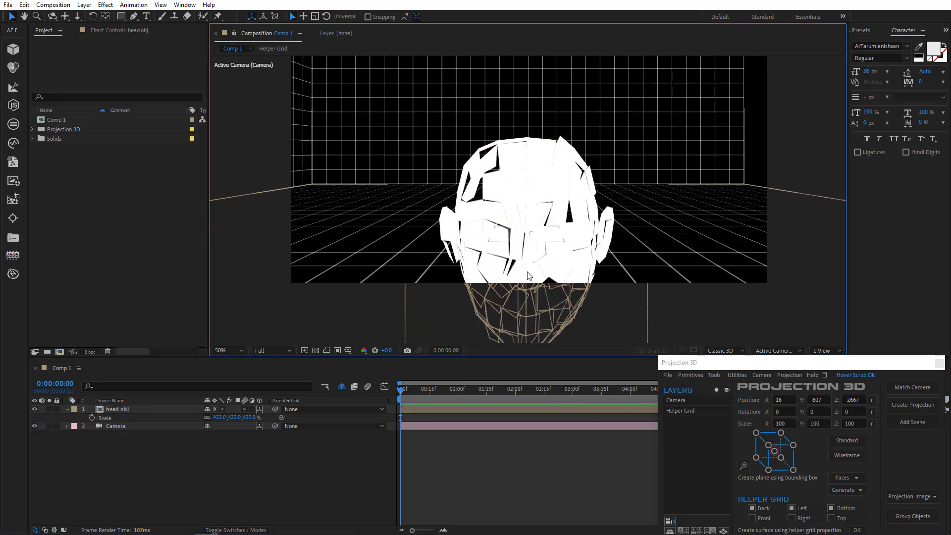
drag(528, 240, 536, 168)
drag(486, 219, 470, 154)
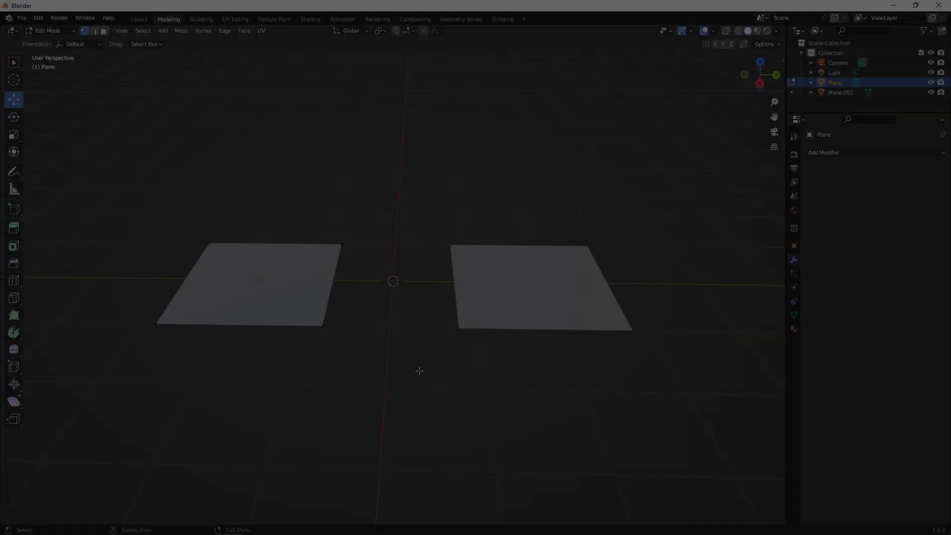
- Switch to Blender and raise one plane's far corner vertex, on the side facing the other plane, along the Z axis
drag(418, 371, 358, 343)
click(341, 244)
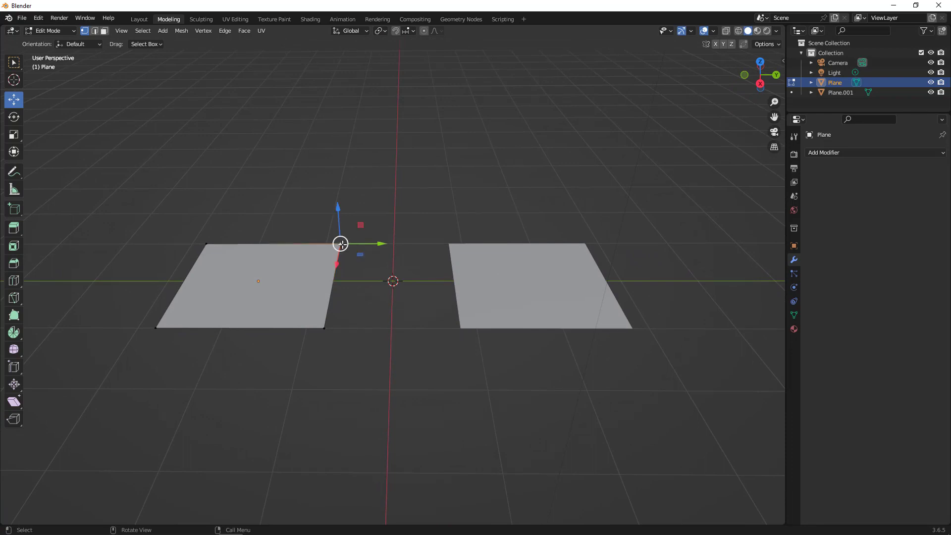
drag(339, 219, 339, 194)
drag(421, 330, 444, 365)
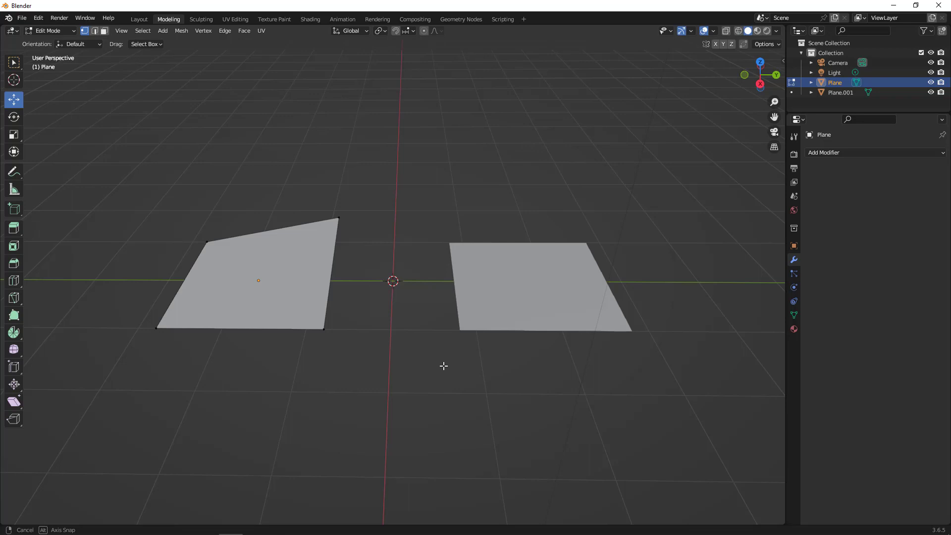
click(443, 368)
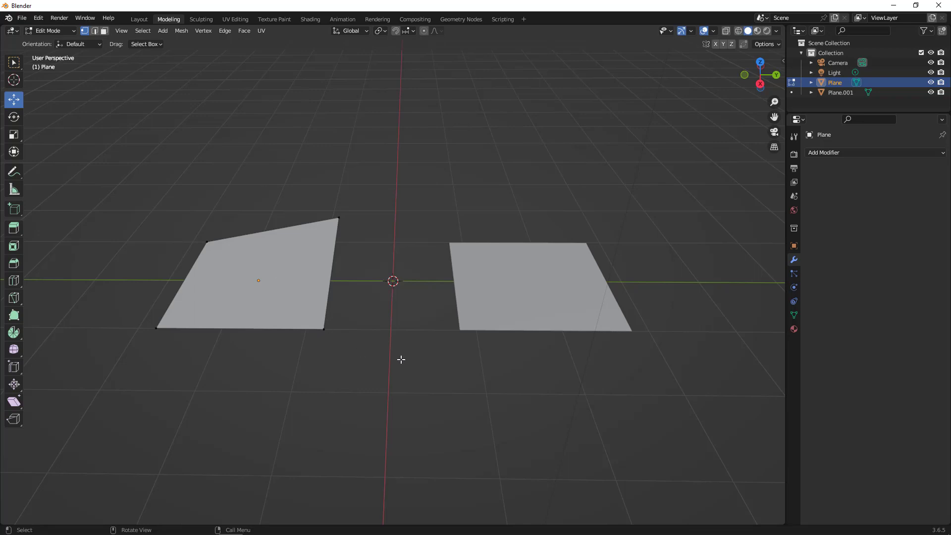
drag(369, 349, 366, 352)
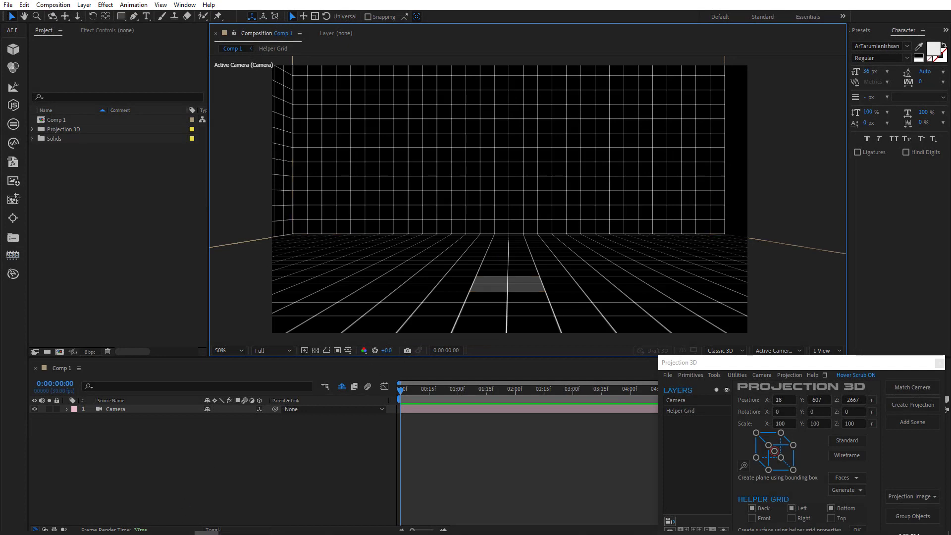
- Switch to Blender's girl.blend scene and re-export only the selected head mesh with Triangulated Mesh enabled, overwriting head.obj in the Guide folder
click(181, 526)
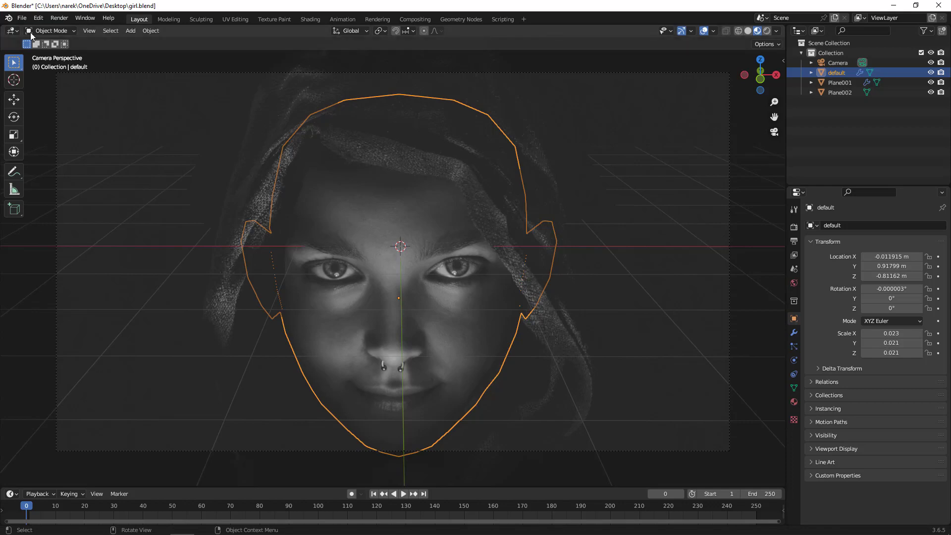
click(21, 19)
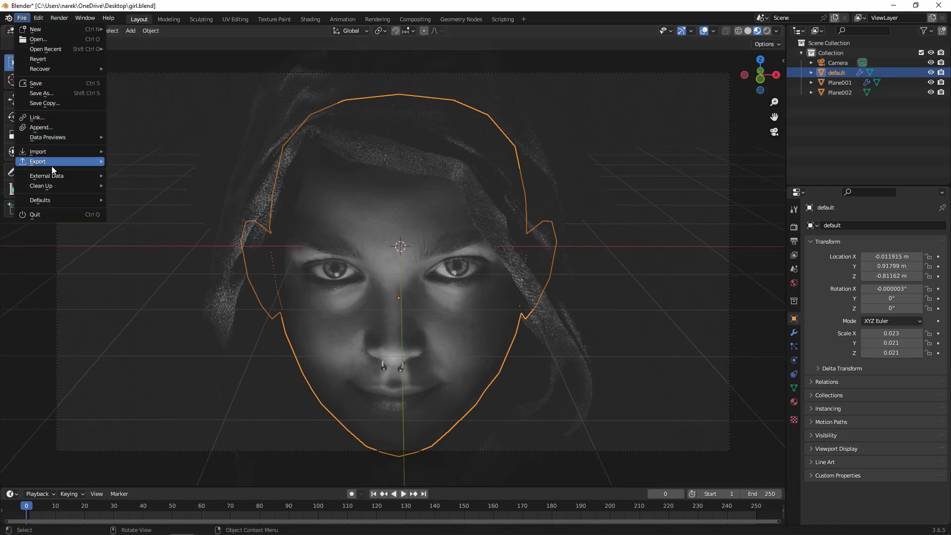
mouse_move(57, 167)
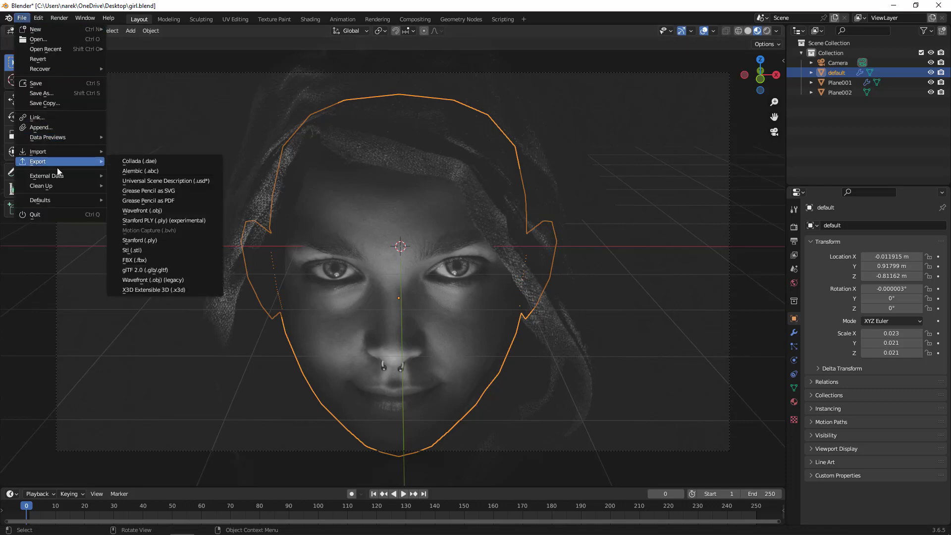
click(164, 213)
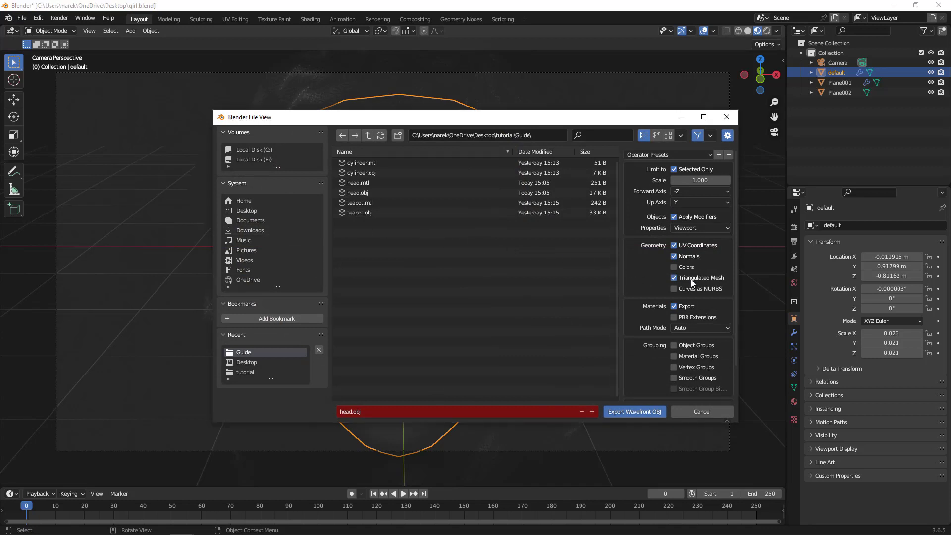
double_click(357, 192)
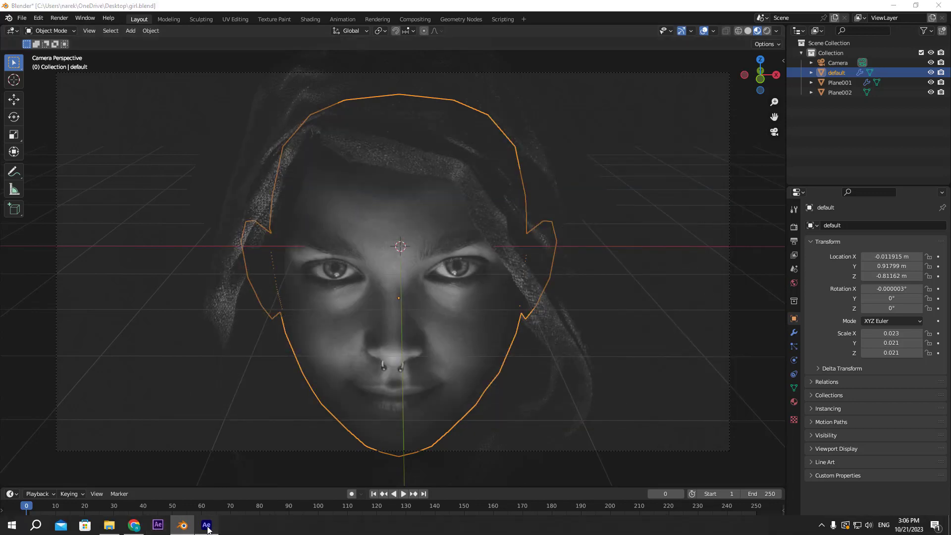
- Switch to After Effects and import the triangulated head.obj with Projection 3D, increasing its scale by 100 times and keeping the offset at 0
click(206, 525)
click(668, 375)
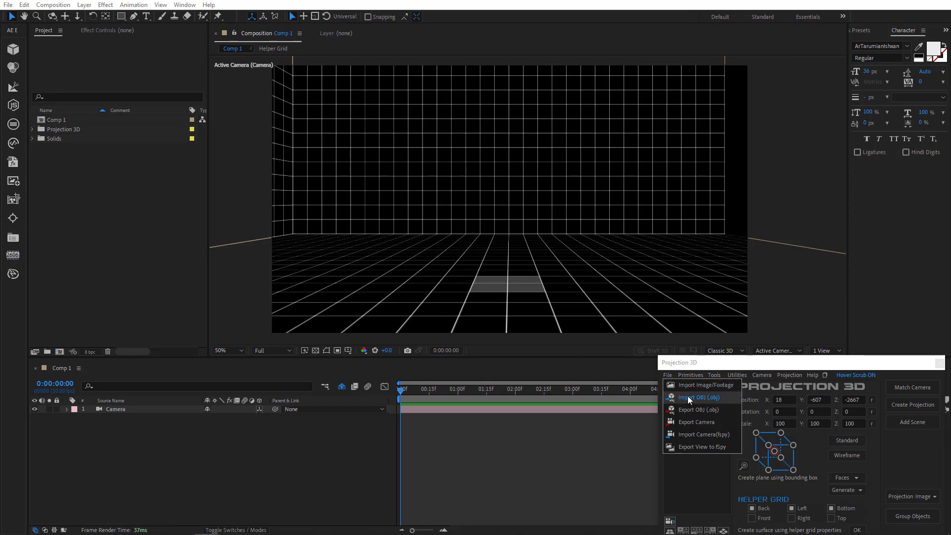
click(688, 396)
click(455, 275)
click(453, 284)
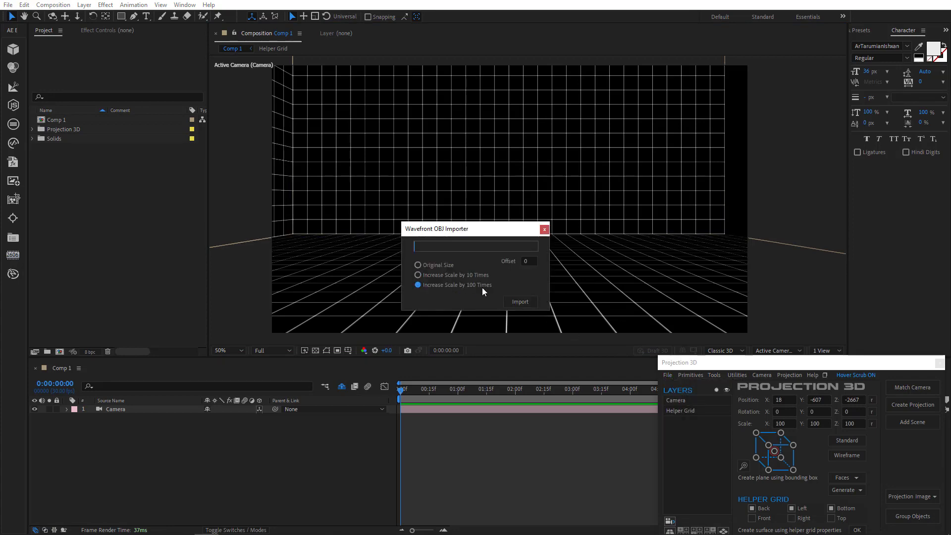
click(516, 304)
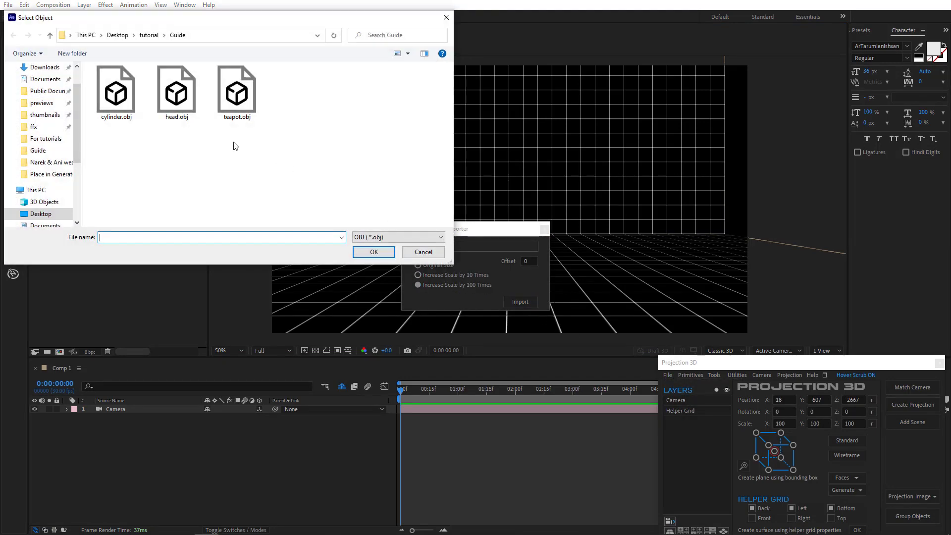
click(186, 102)
click(374, 252)
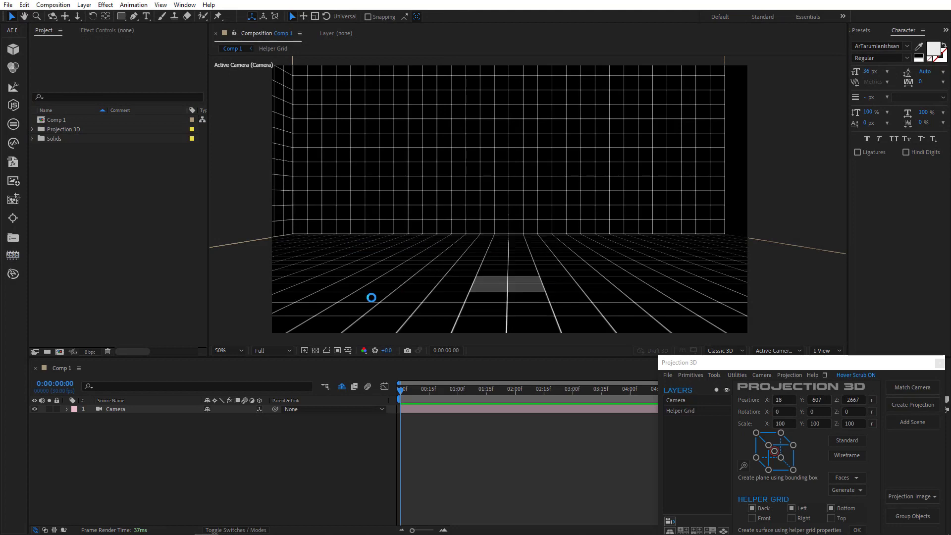
- Scale the head.obj layer to 503% on all axes and examine the edges between its triangles from the face side
key(s)
drag(218, 418, 495, 424)
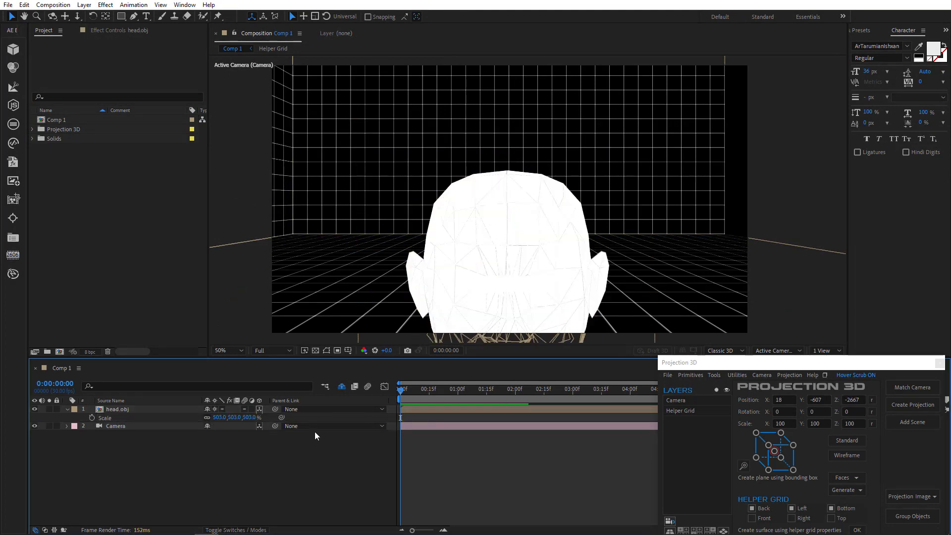
drag(457, 301, 461, 224)
scroll(503, 153, up, 2)
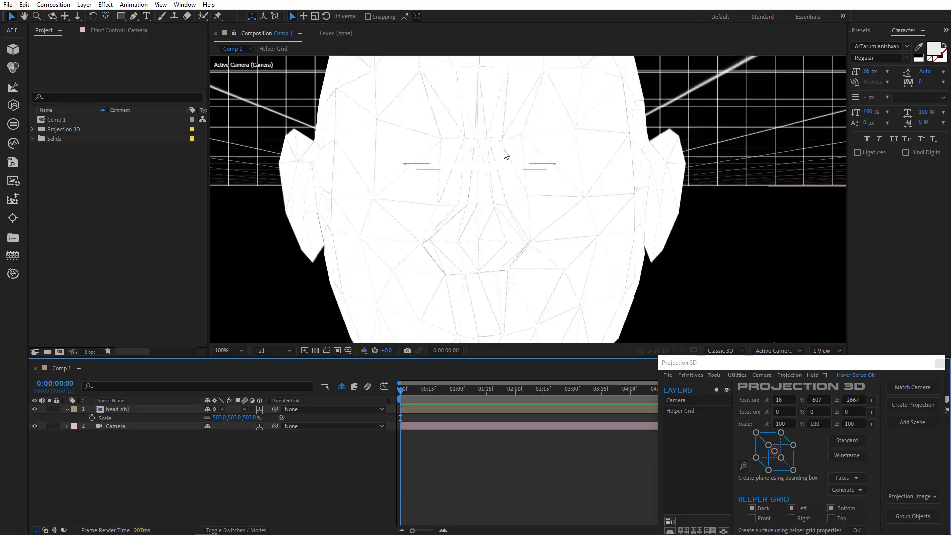
scroll(597, 195, down, 2)
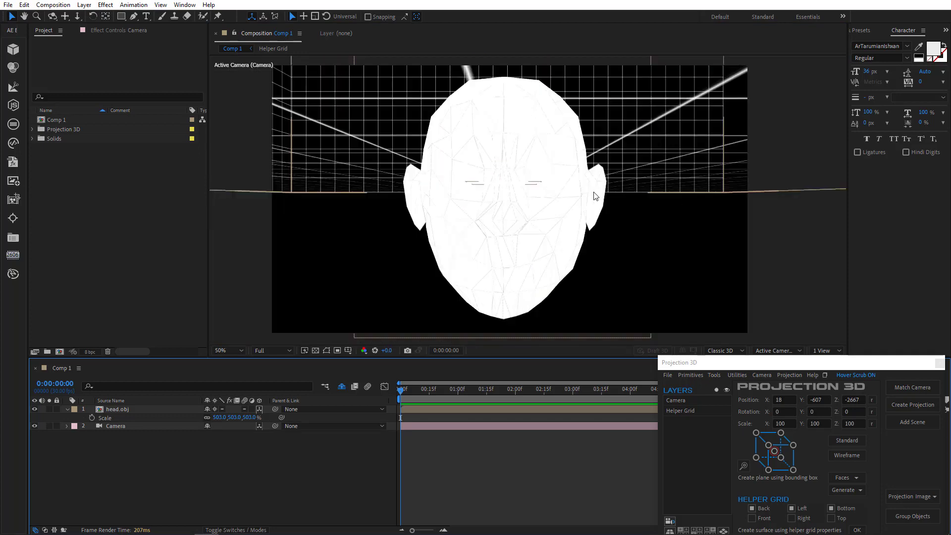
- Delete the head.obj layer from Comp 1 and import head.obj again with Projection 3D using an offset of 1
click(181, 409)
key(Delete)
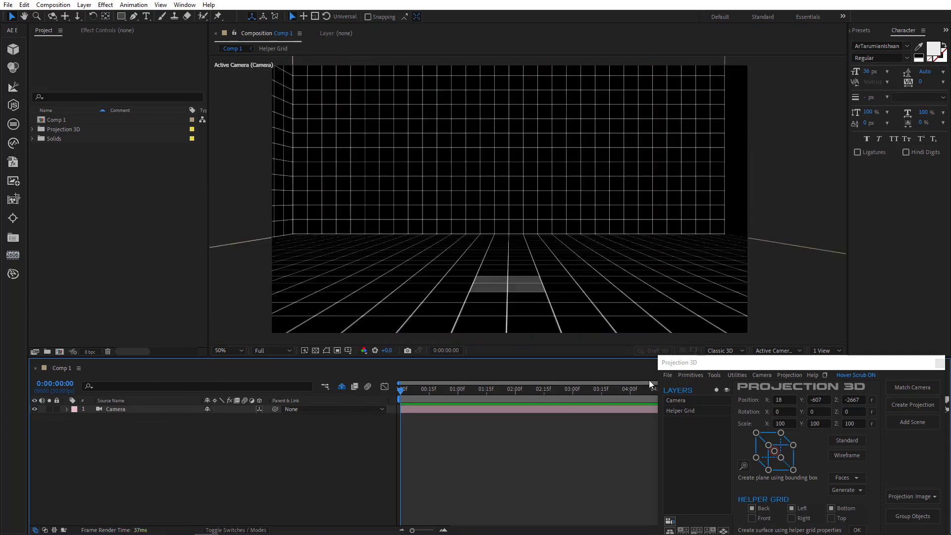
click(668, 376)
click(688, 396)
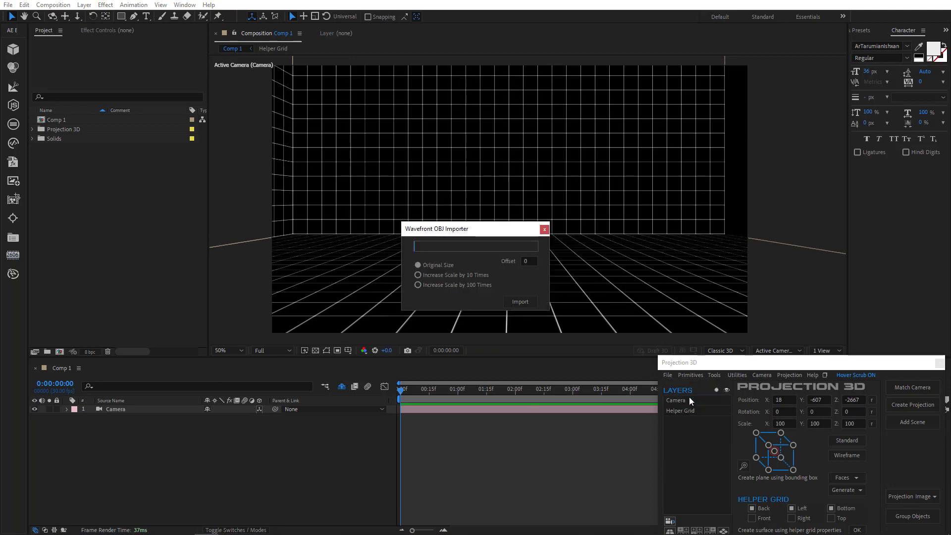
click(530, 259)
text(1)
click(520, 301)
double_click(176, 92)
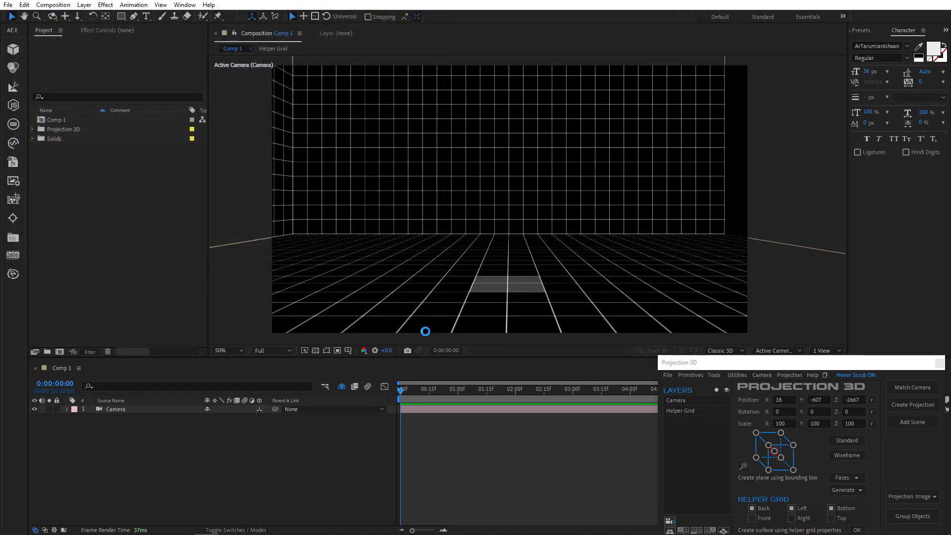
- Scale the re-imported head.obj layer to 641% on all axes to check its surface, and undo both the scaling and the import
drag(249, 417, 573, 425)
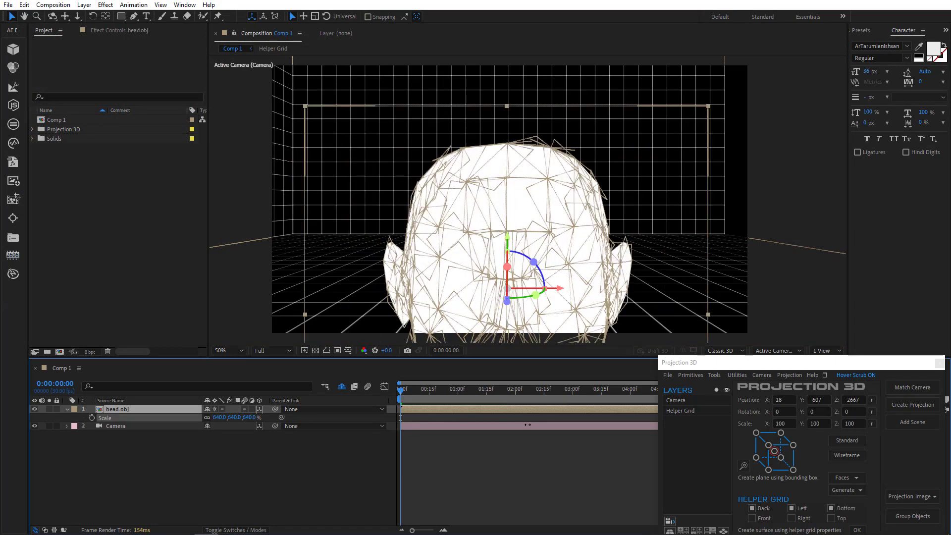
click(321, 483)
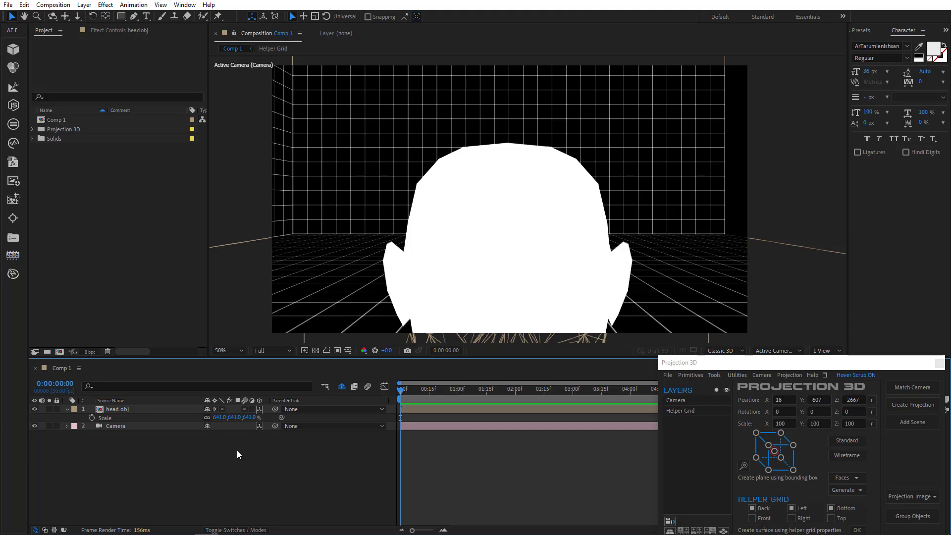
key(ctrl+z)
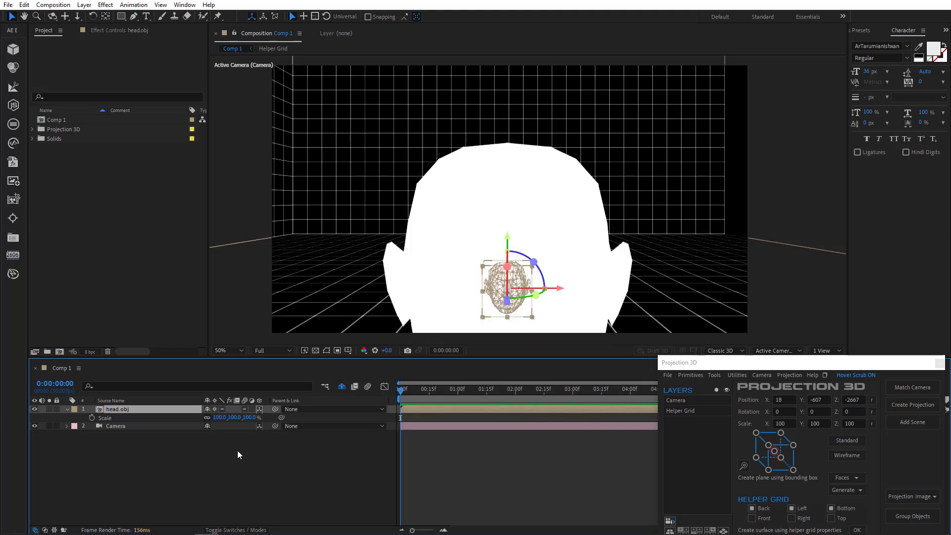
key(ctrl+z)
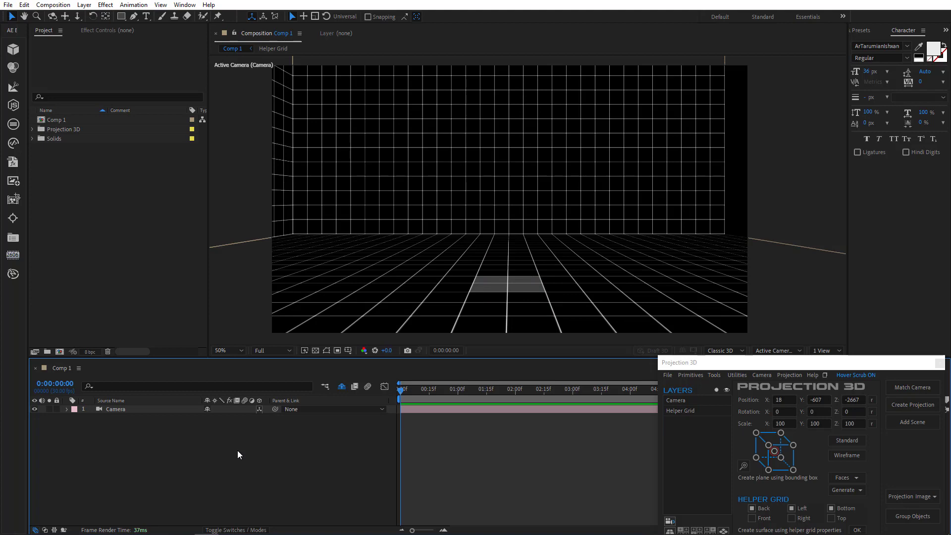